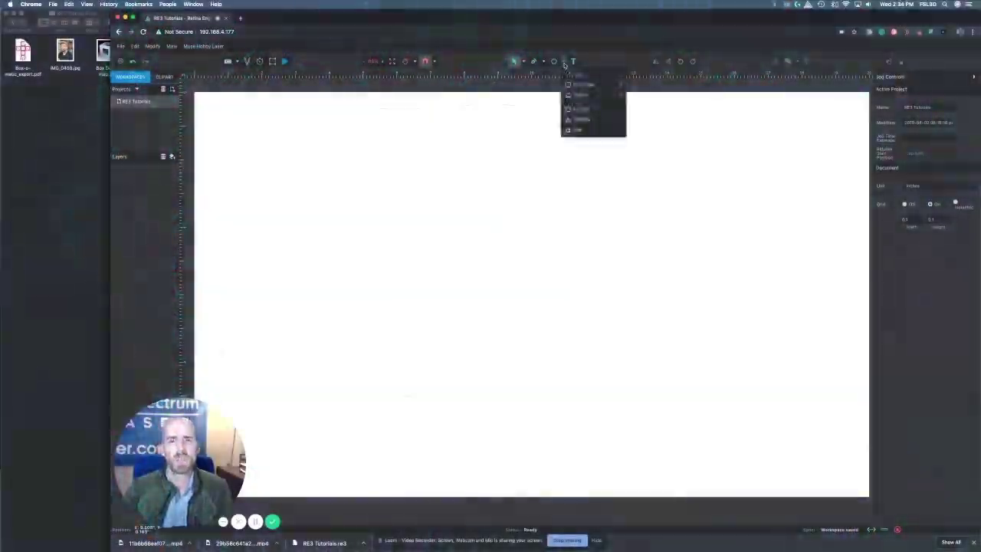
Switch the shape tool to Rectangle in the RE3 workspace.
click(582, 84)
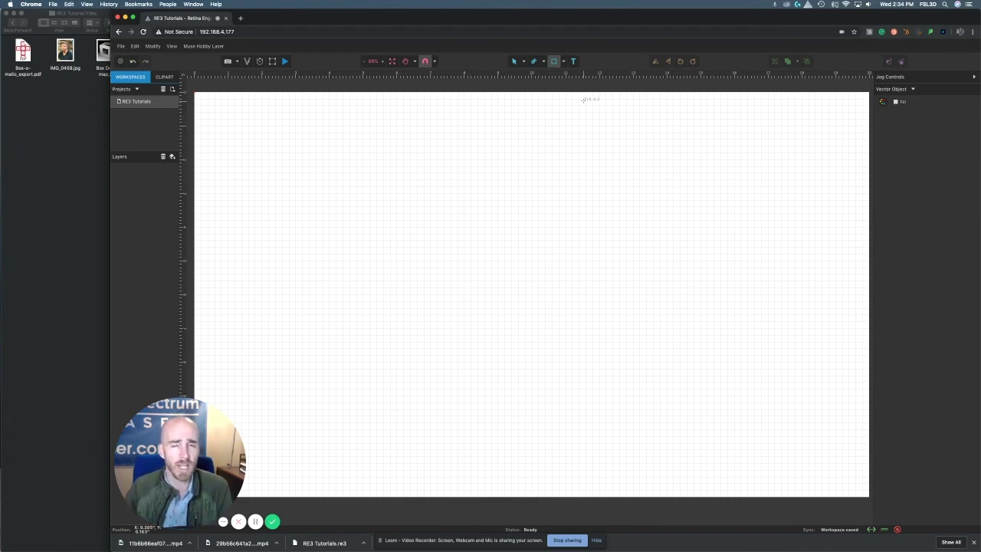
scroll(580, 99, down, 1)
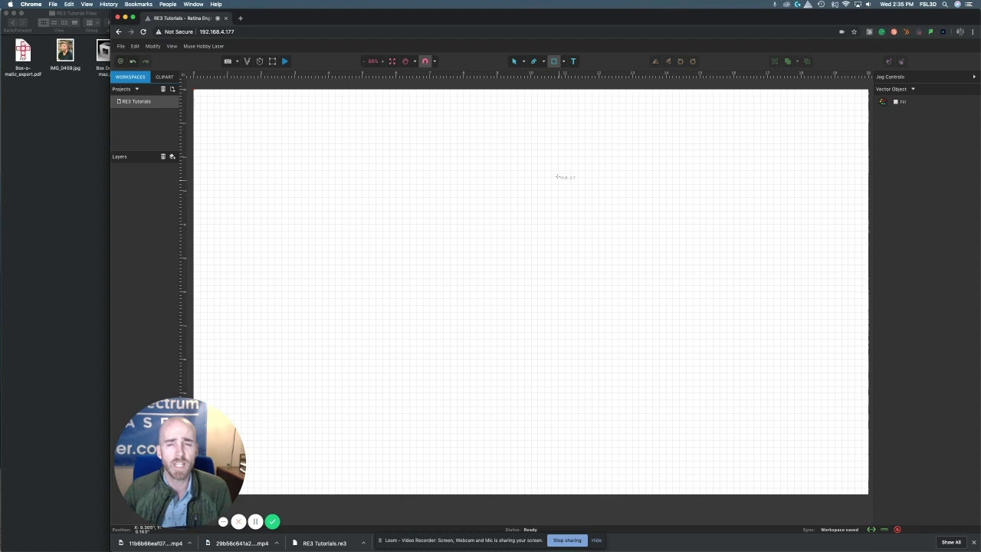
Import Box Depth map.jpg, remove the stray rectangle, and shrink the image to 6.82 × 6.77.
click(86, 128)
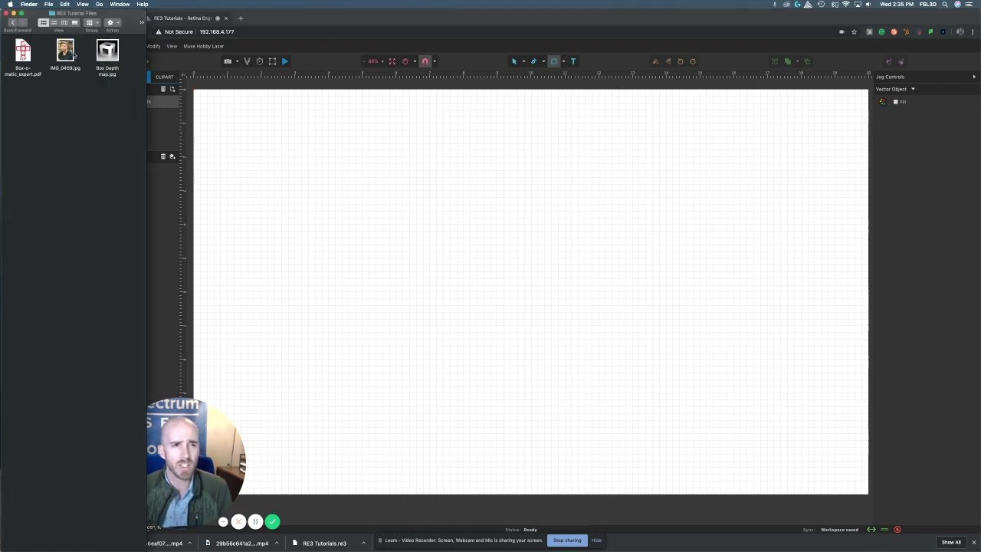
drag(105, 52, 458, 215)
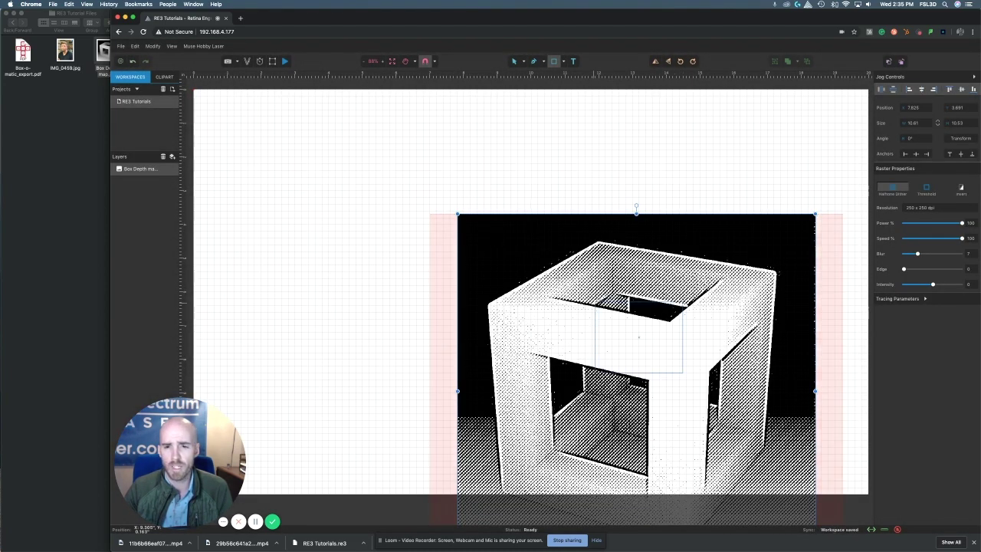
key(Escape)
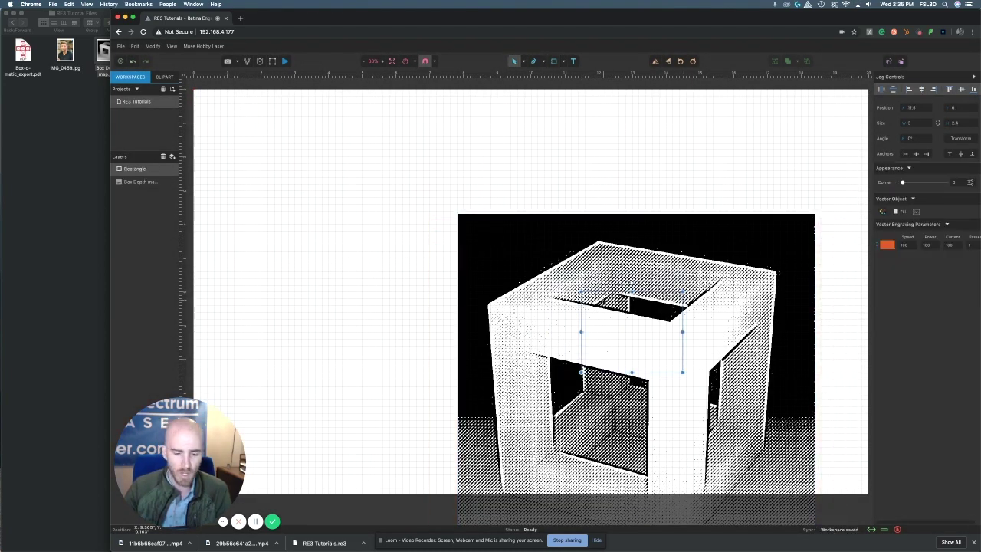
key(Escape)
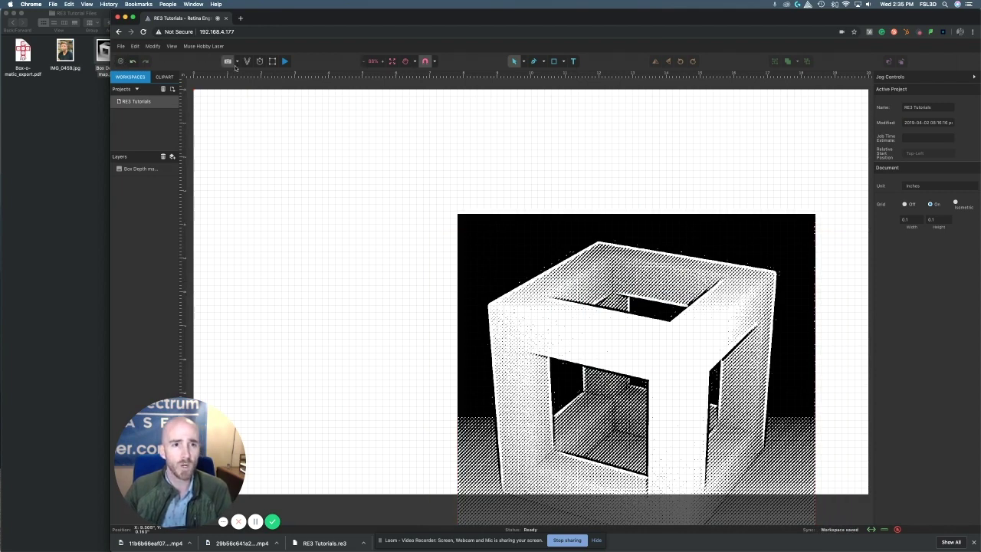
drag(606, 307, 454, 188)
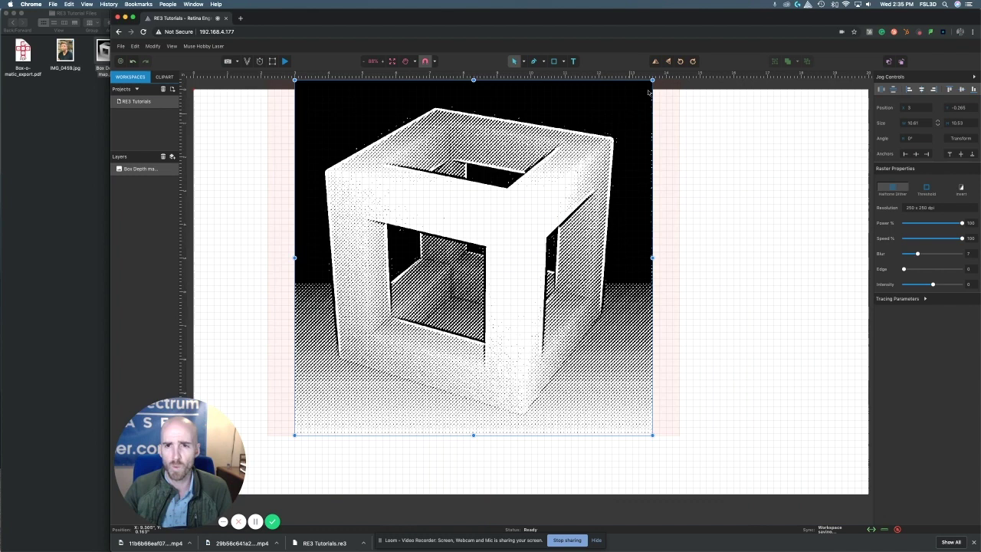
drag(651, 80, 451, 208)
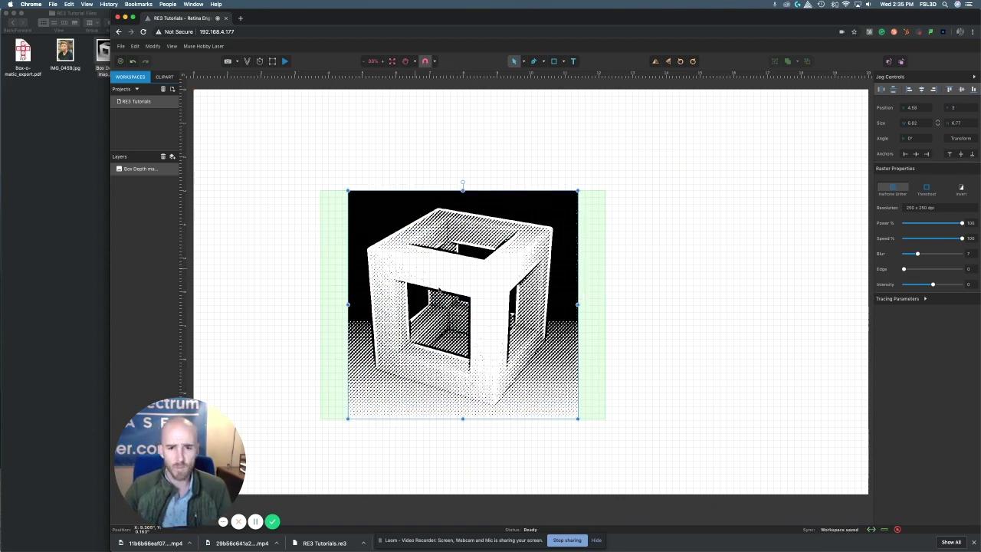
Draw a rectangle around the Box Depth map image, extended beyond its edges, then select both.
click(659, 215)
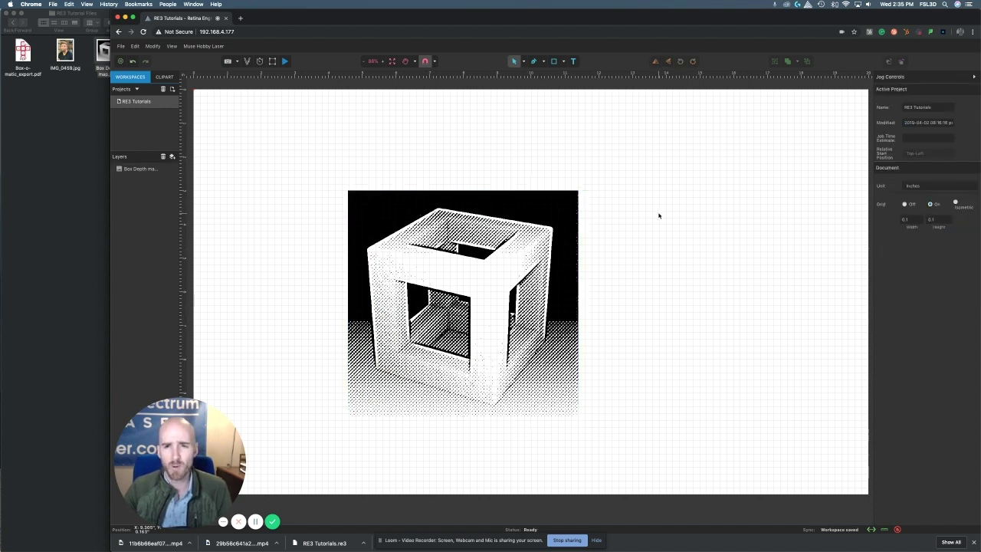
click(563, 61)
click(580, 85)
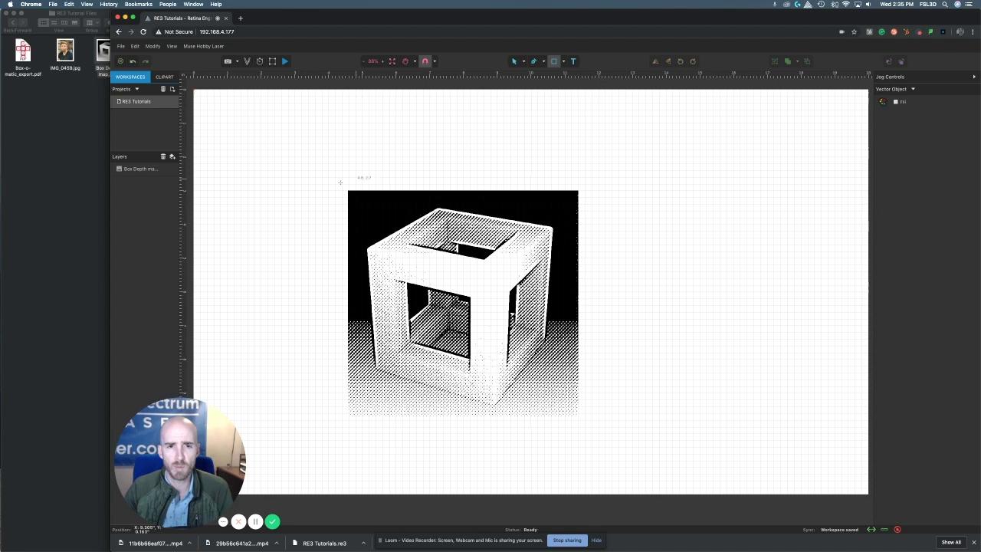
drag(342, 183, 580, 417)
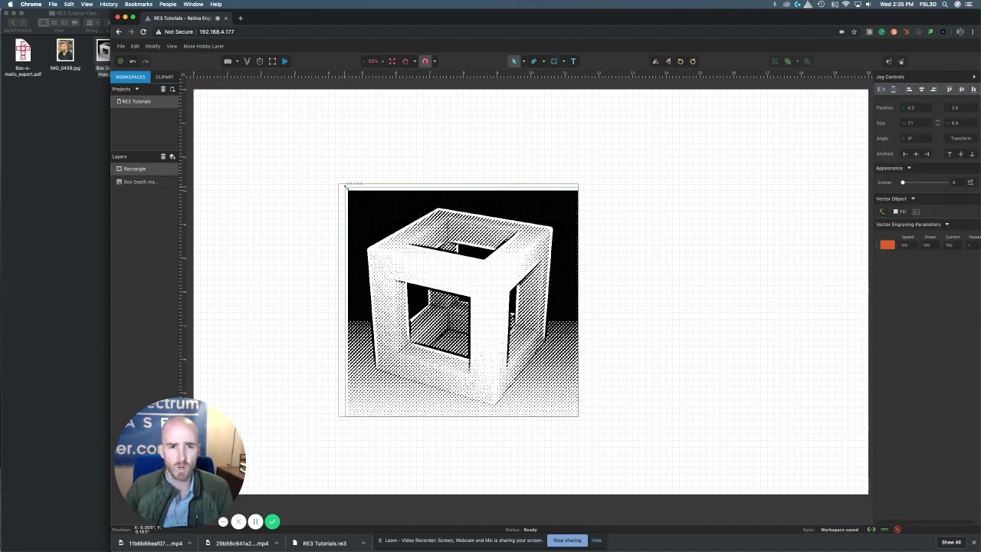
drag(338, 184, 348, 190)
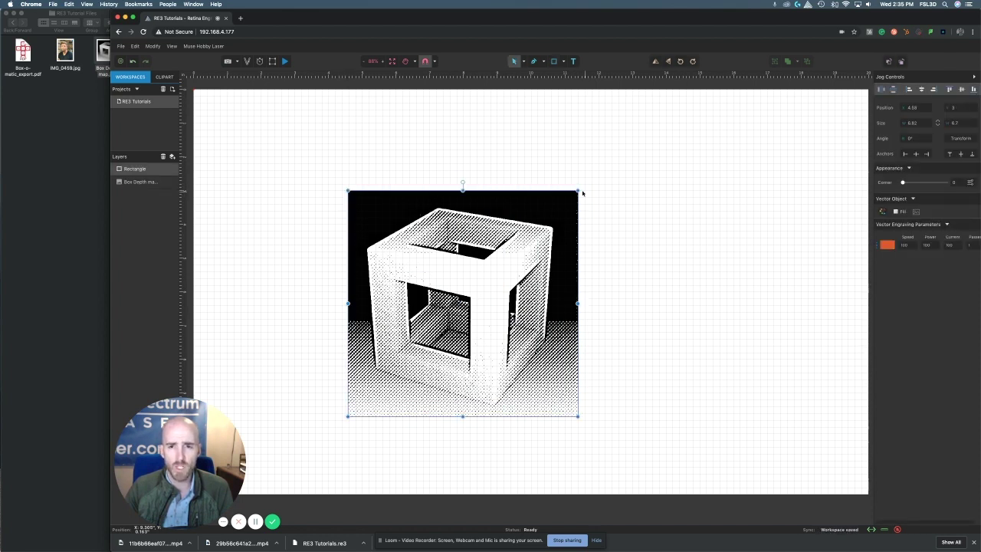
drag(577, 190, 598, 172)
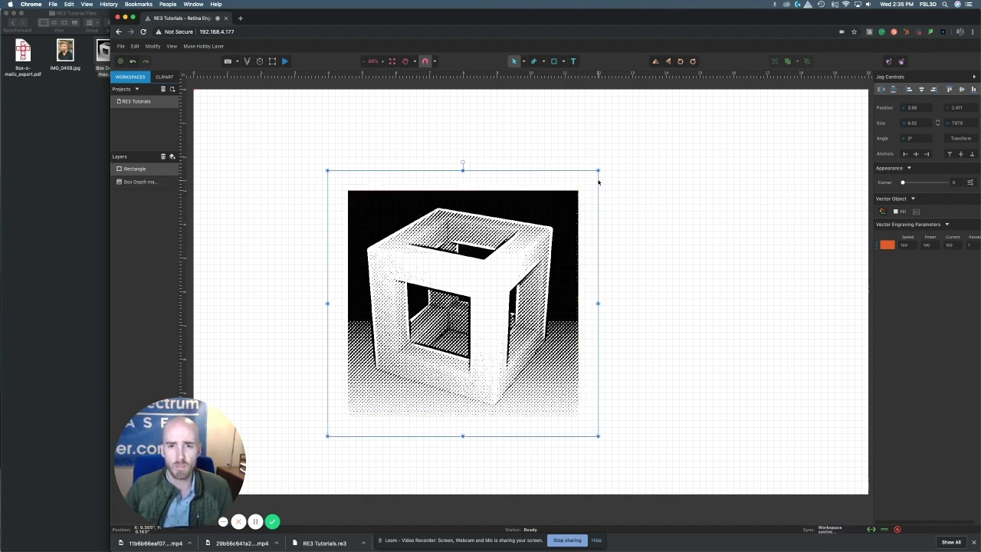
click(620, 191)
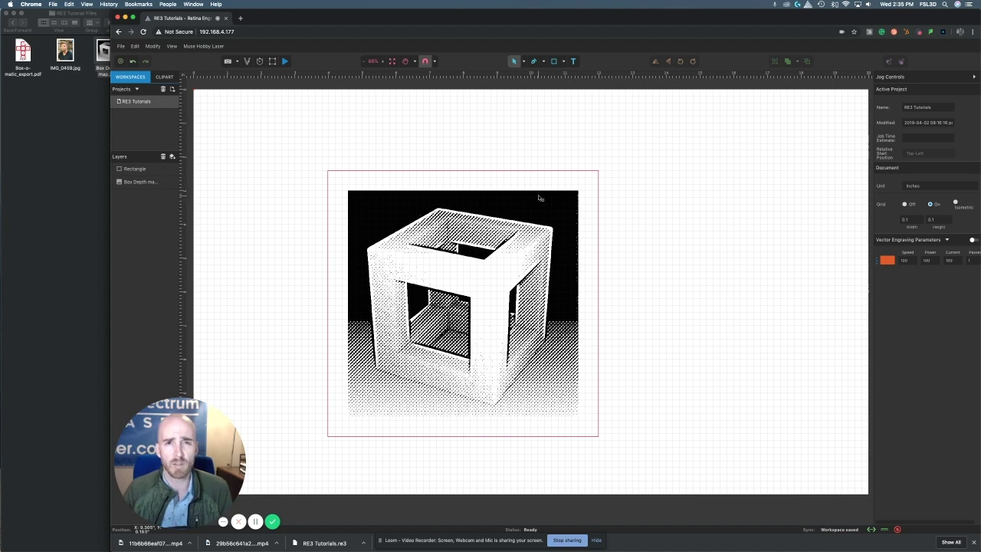
drag(614, 162, 515, 252)
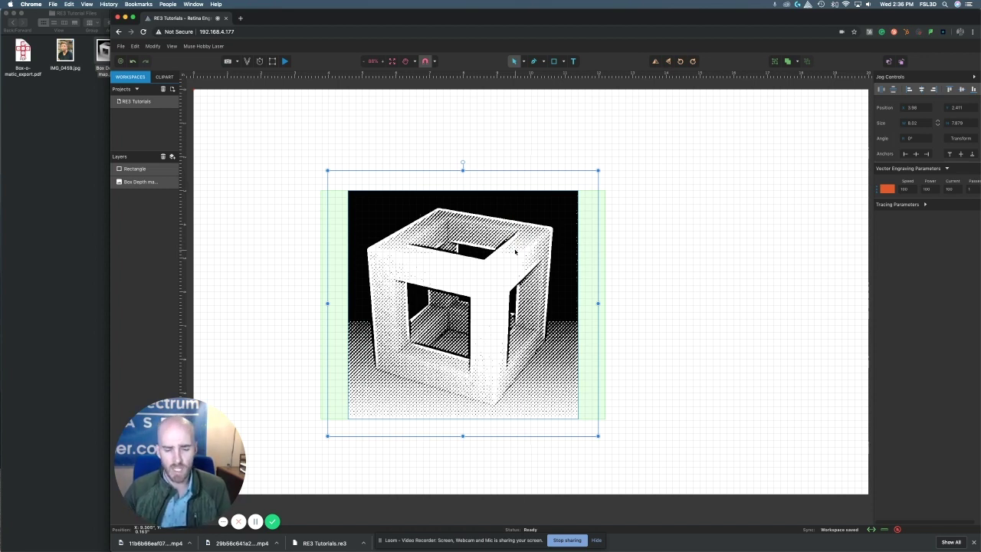
Delete the image and its frame, then draw a new, taller rectangle on the canvas.
key(Delete)
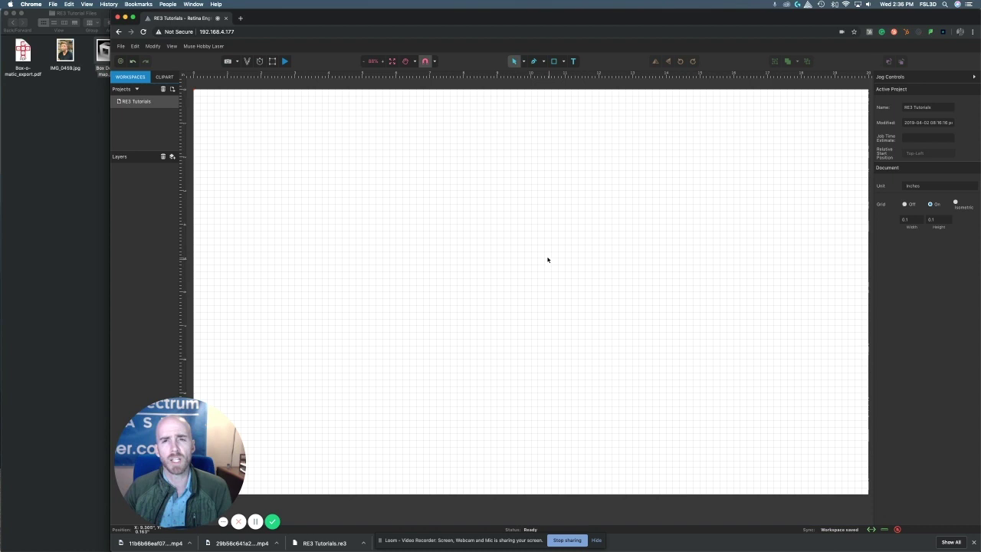
drag(383, 216, 476, 300)
click(553, 63)
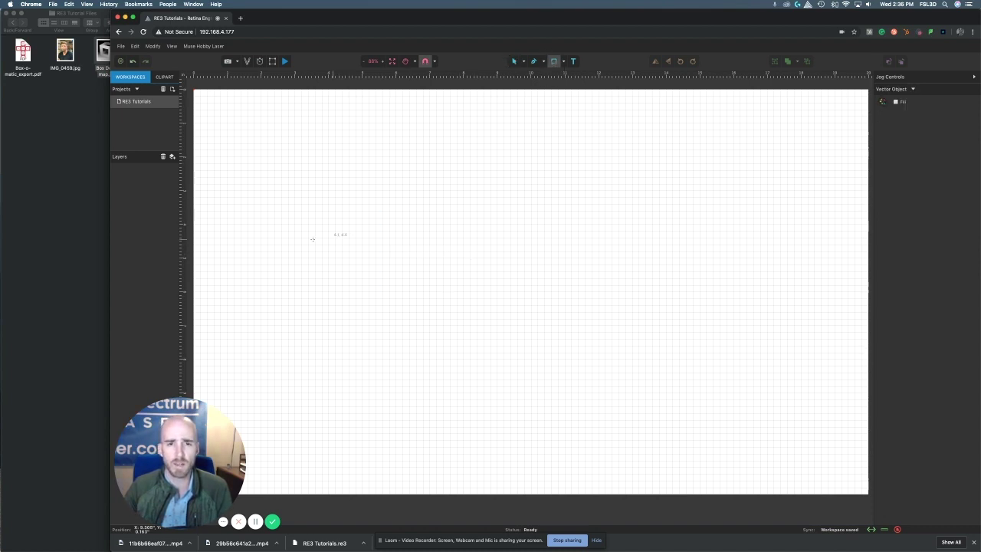
drag(408, 241, 618, 446)
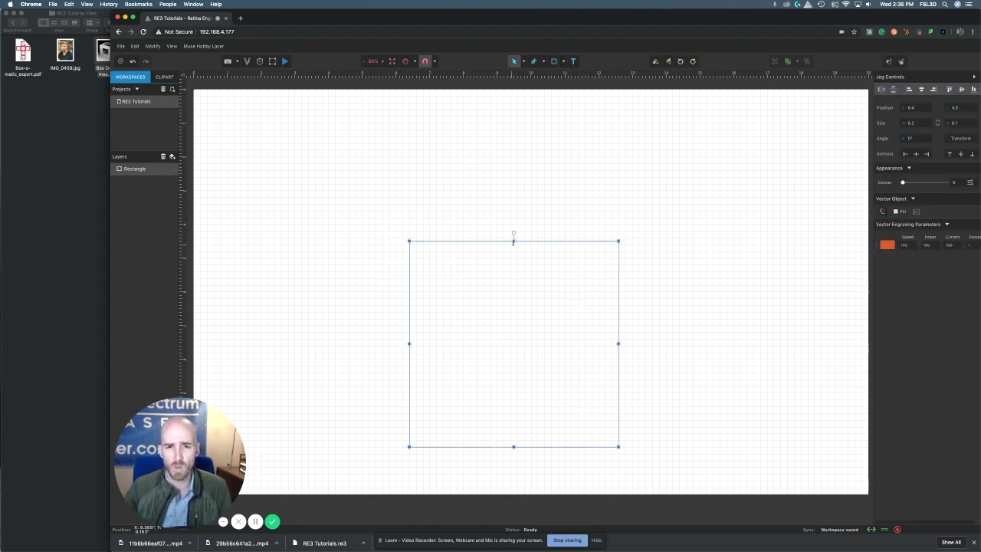
drag(513, 241, 515, 187)
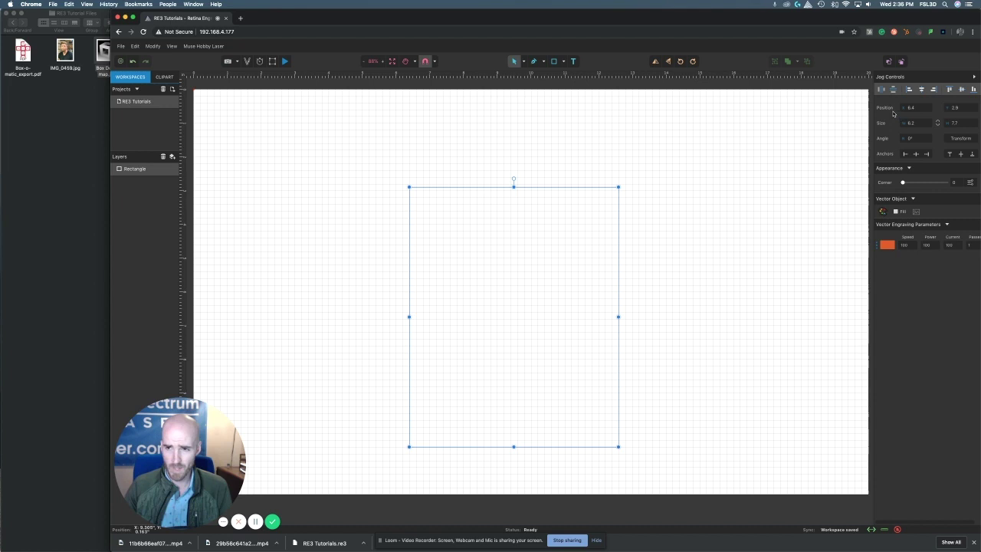
Set the rectangle's size to width 5 and height 7.
double_click(961, 108)
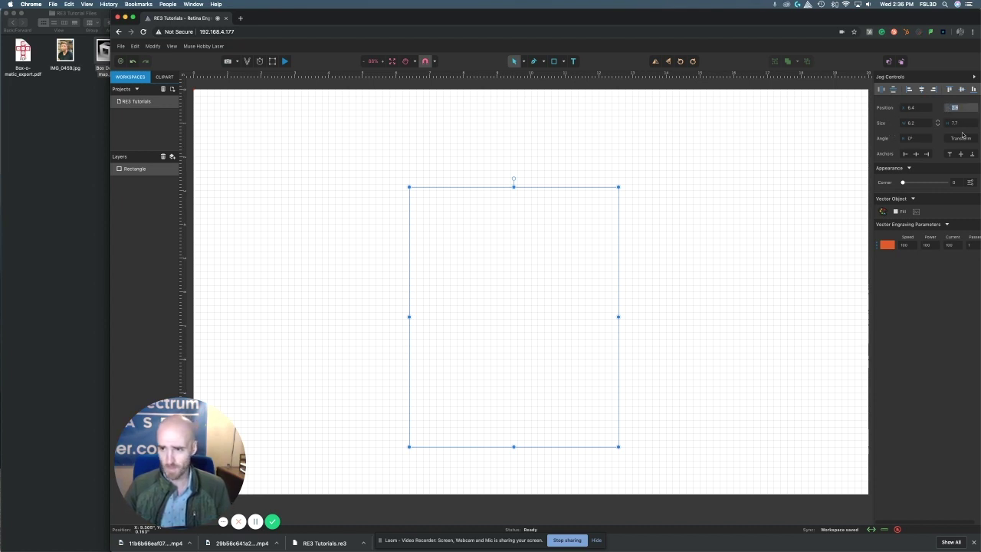
double_click(956, 124)
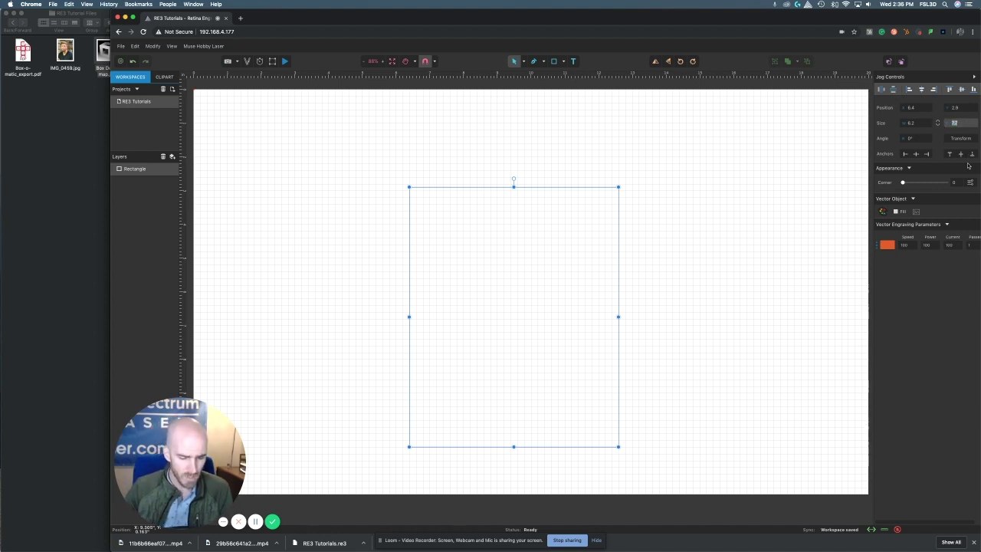
text(7)
double_click(902, 123)
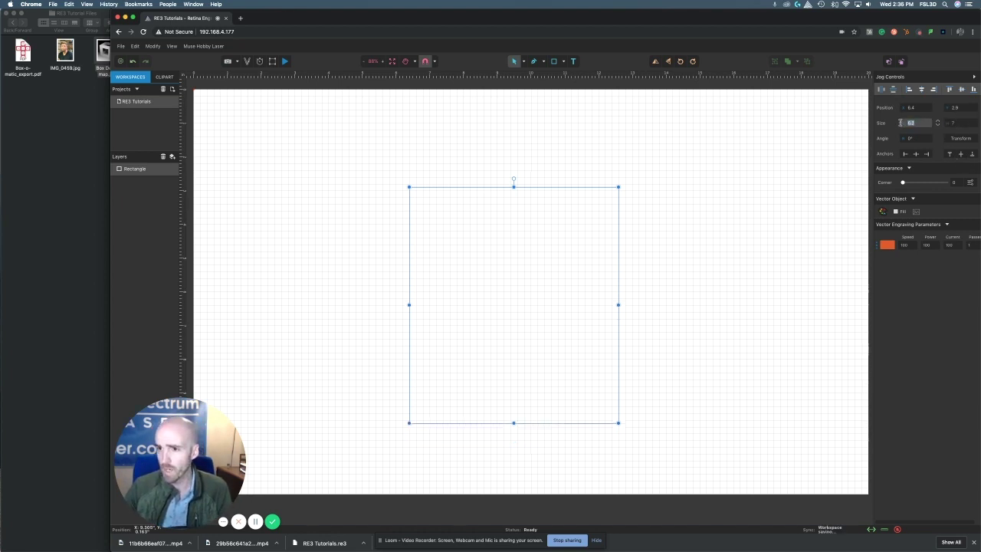
text(5)
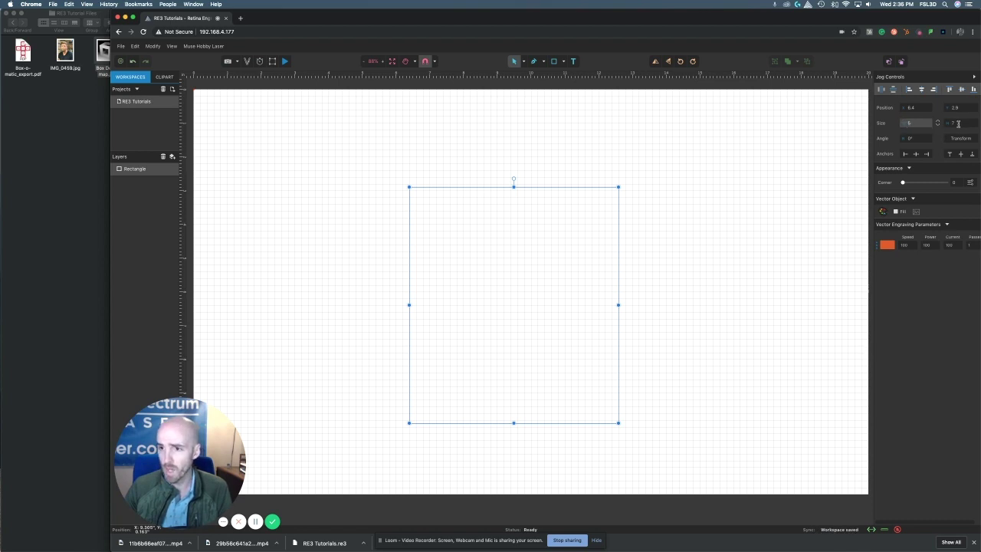
double_click(955, 123)
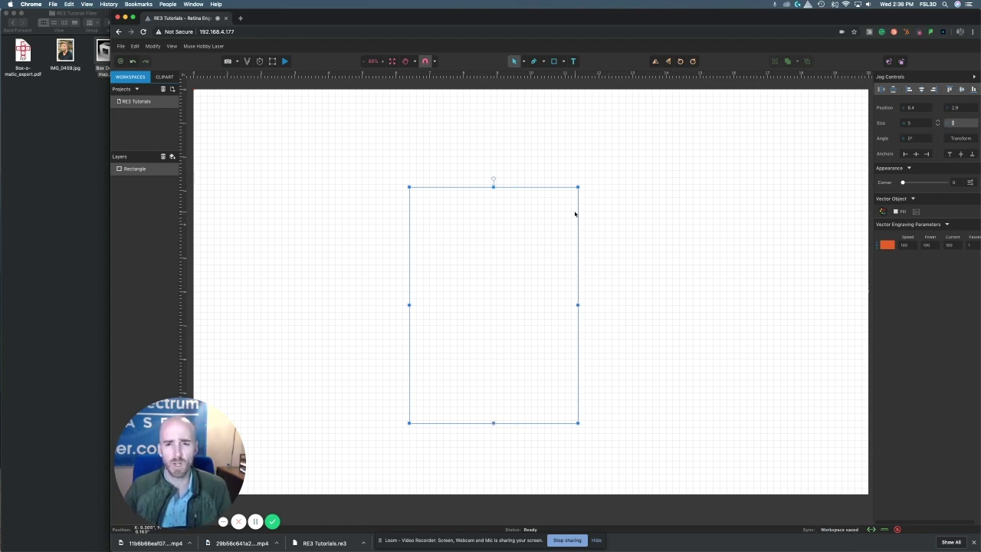
click(615, 192)
Duplicate the rectangle and enlarge the copy to 6.4 × 8.4 around the original.
click(576, 189)
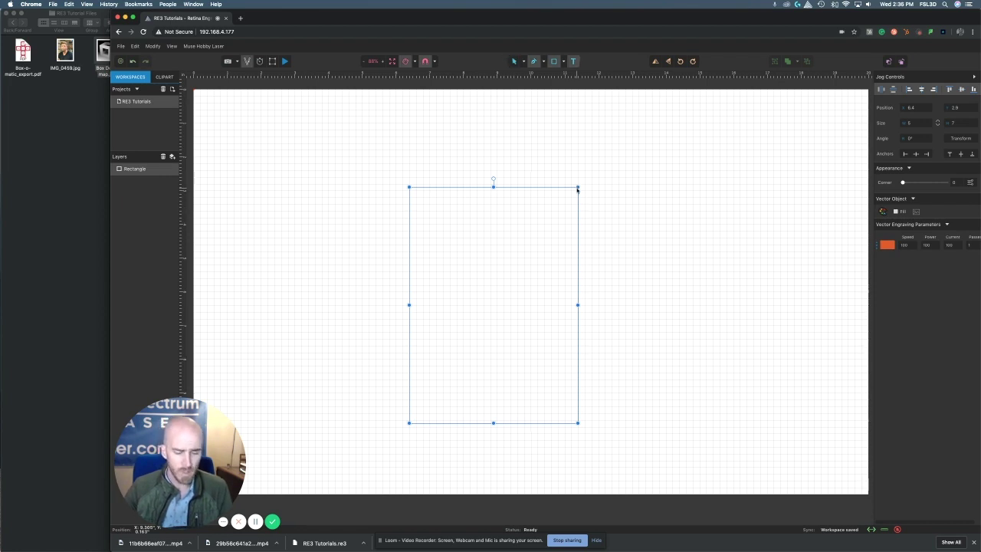
alt+drag(578, 189, 550, 187)
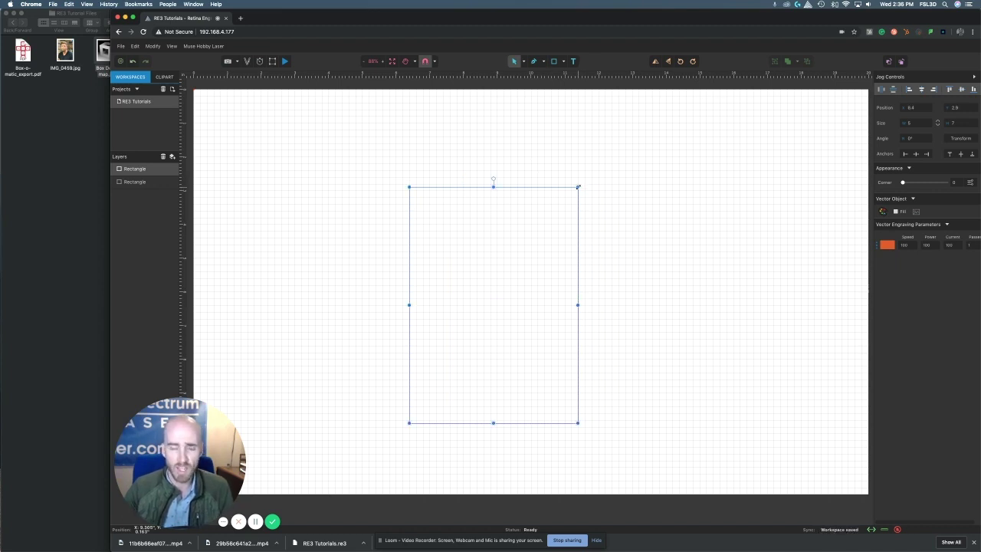
alt+drag(578, 187, 602, 164)
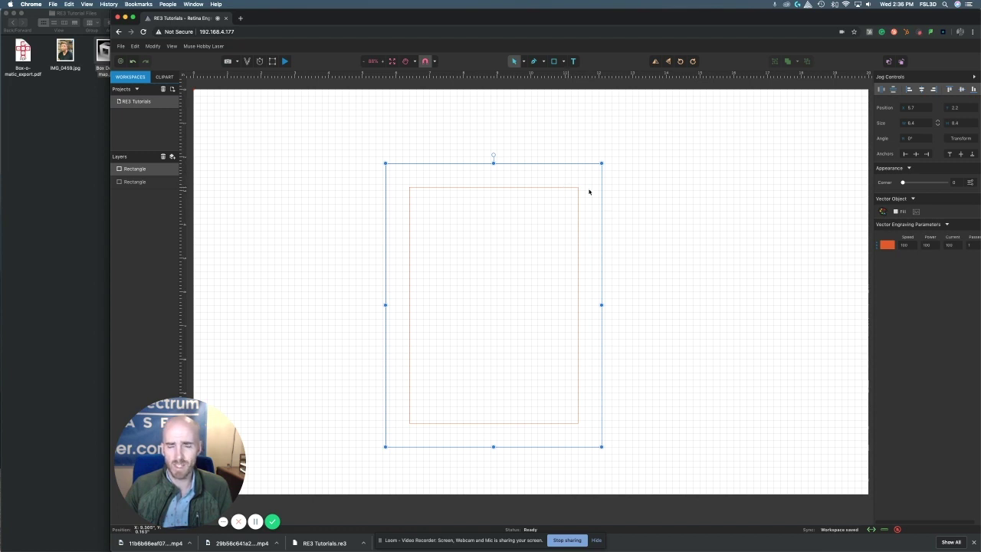
click(650, 200)
click(579, 197)
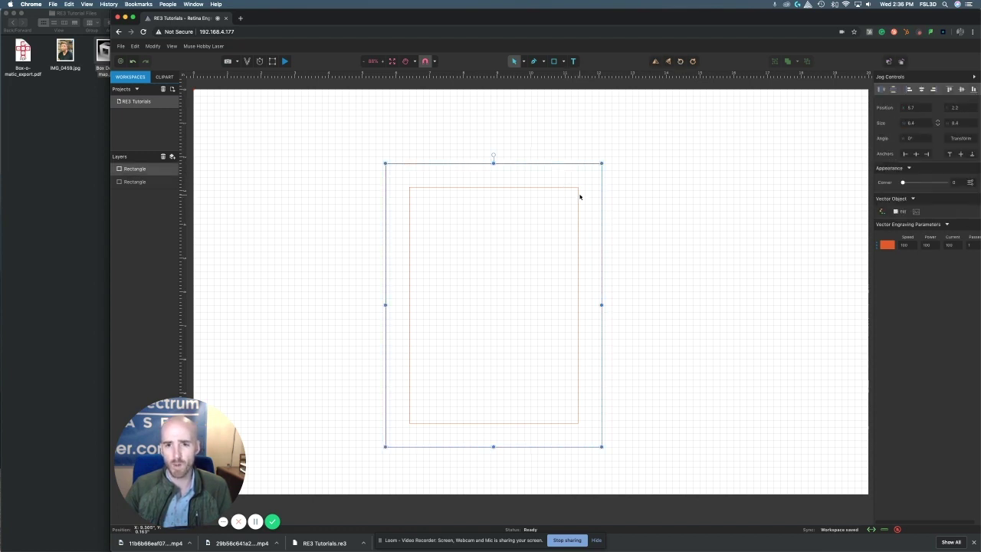
Shrink the inner rectangle to sit evenly inset, then select both rectangles.
click(146, 185)
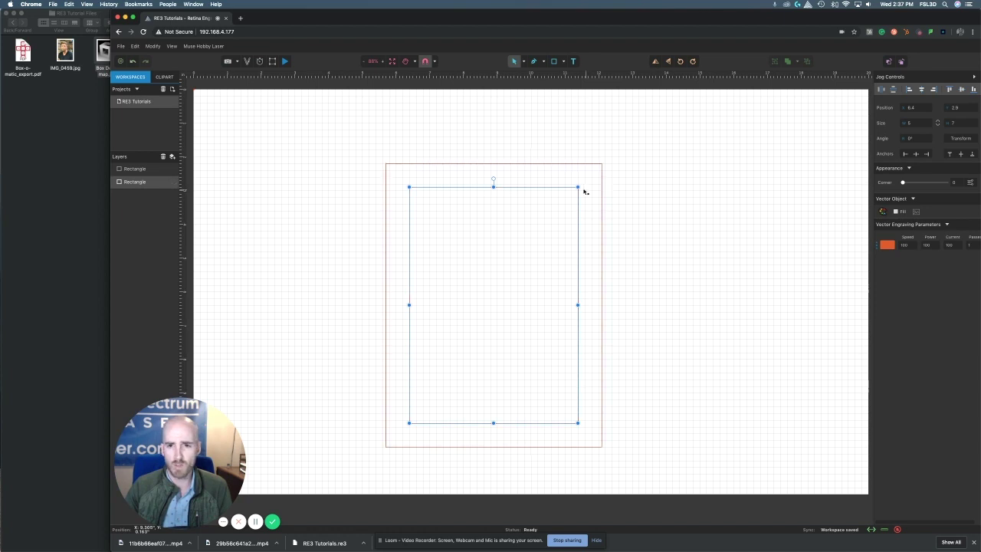
drag(578, 186, 574, 193)
click(671, 202)
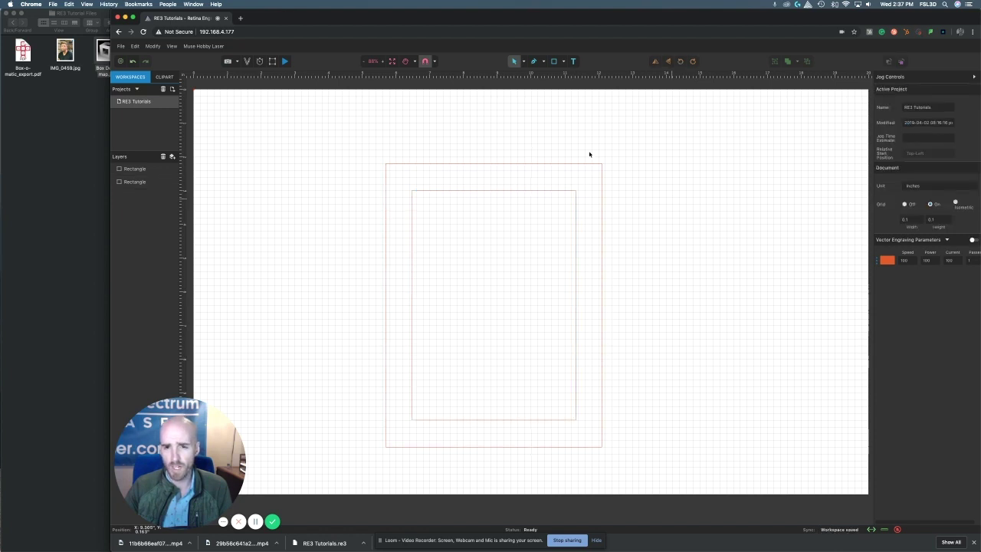
drag(528, 150, 544, 180)
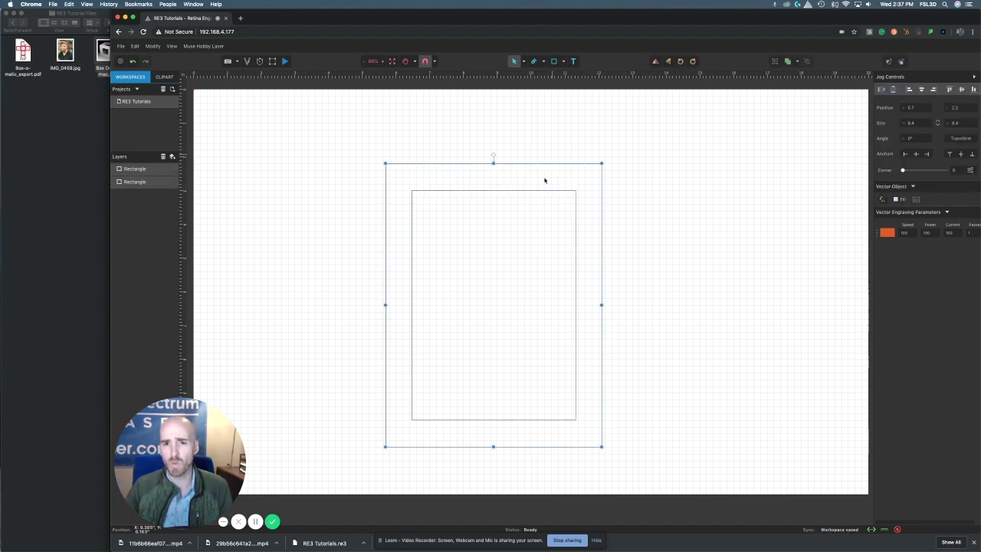
Apply a Difference boolean to make a hollow frame and shift it left.
click(798, 61)
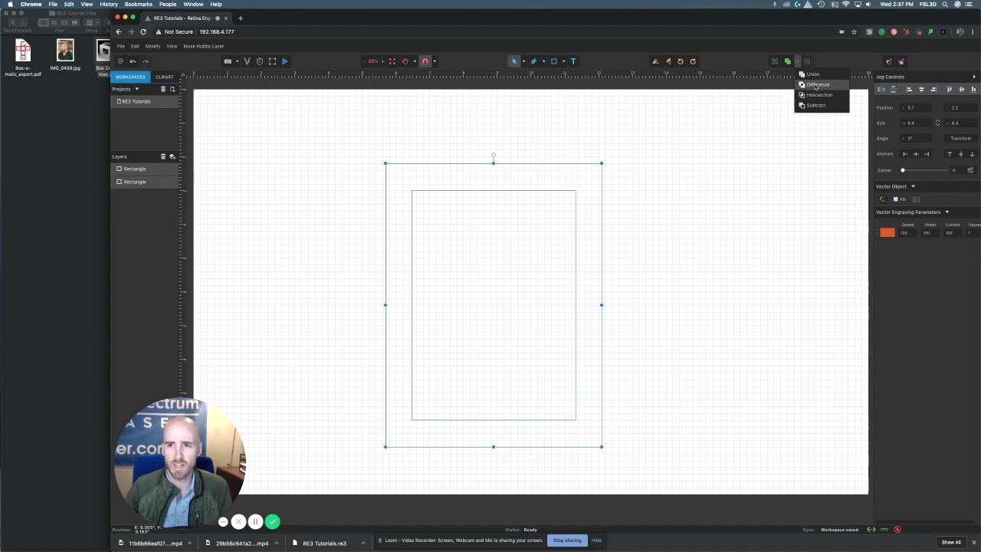
click(817, 84)
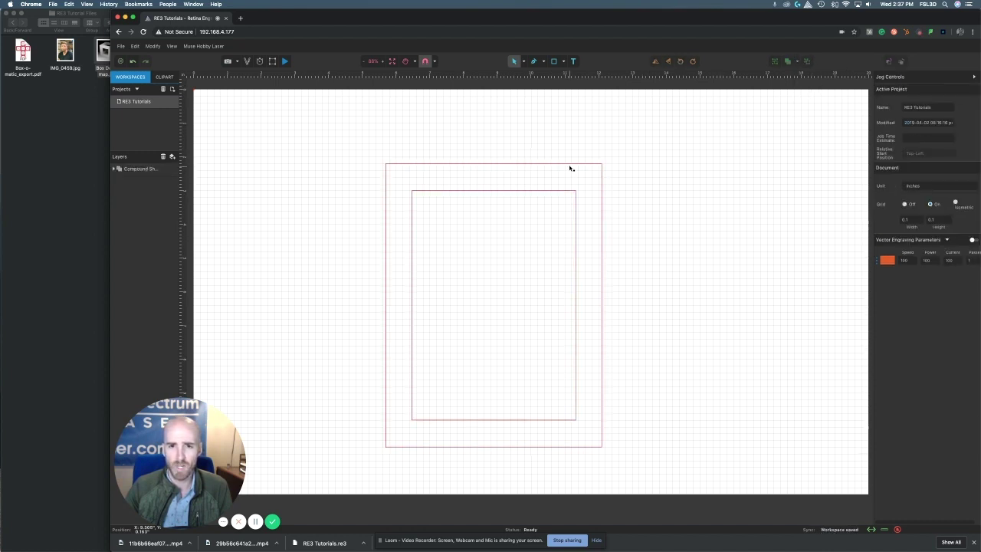
drag(615, 179, 536, 172)
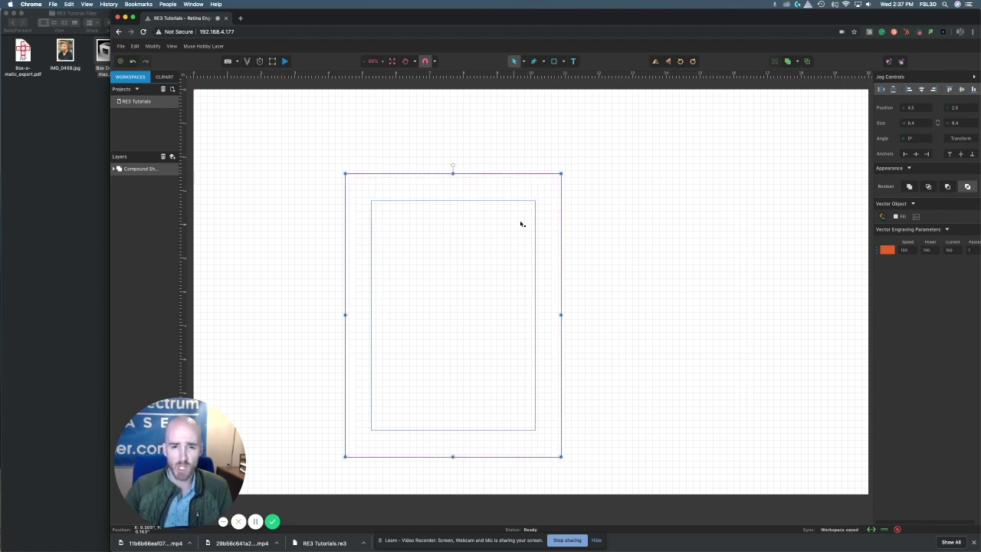
click(597, 241)
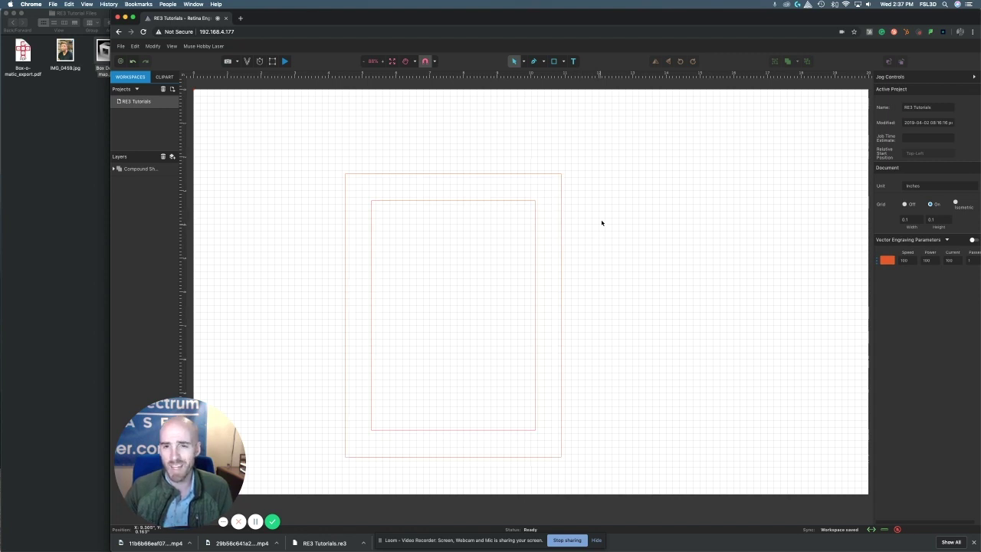
Draw a five-pointed star on the frame's top-right corner and paste a copy on the top-left corner.
click(563, 63)
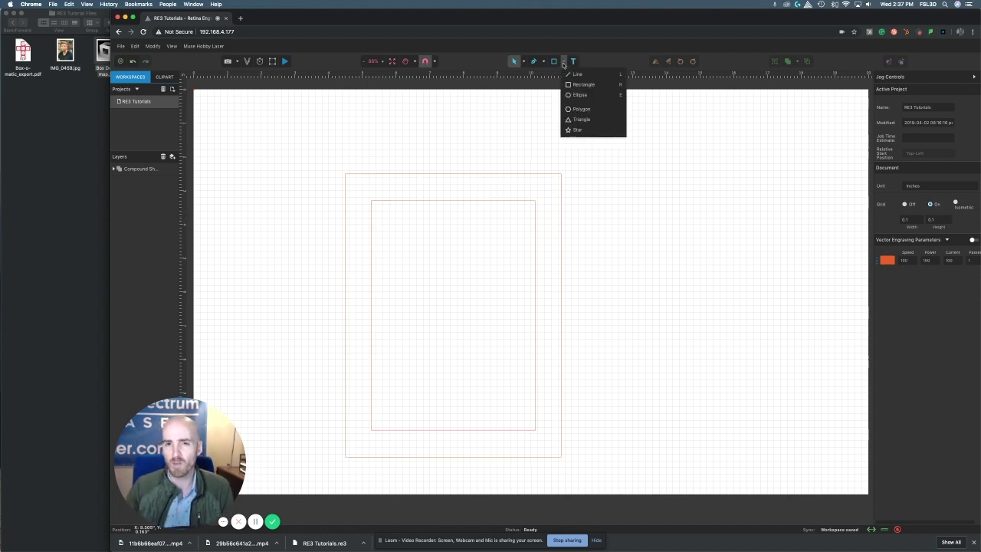
click(576, 130)
mouse_move(618, 158)
mouse_down()
mouse_move(652, 194)
mouse_move(628, 213)
mouse_up()
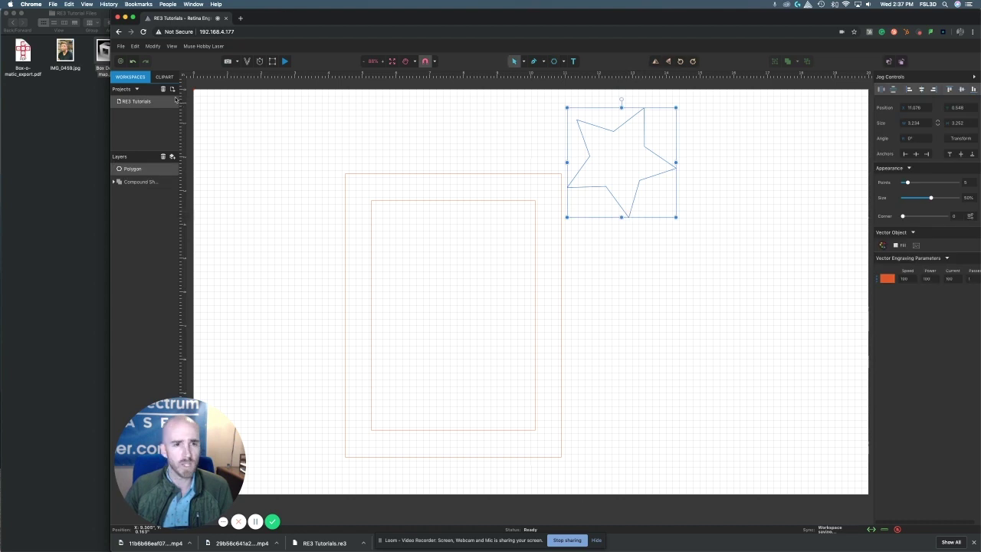
drag(652, 154, 590, 153)
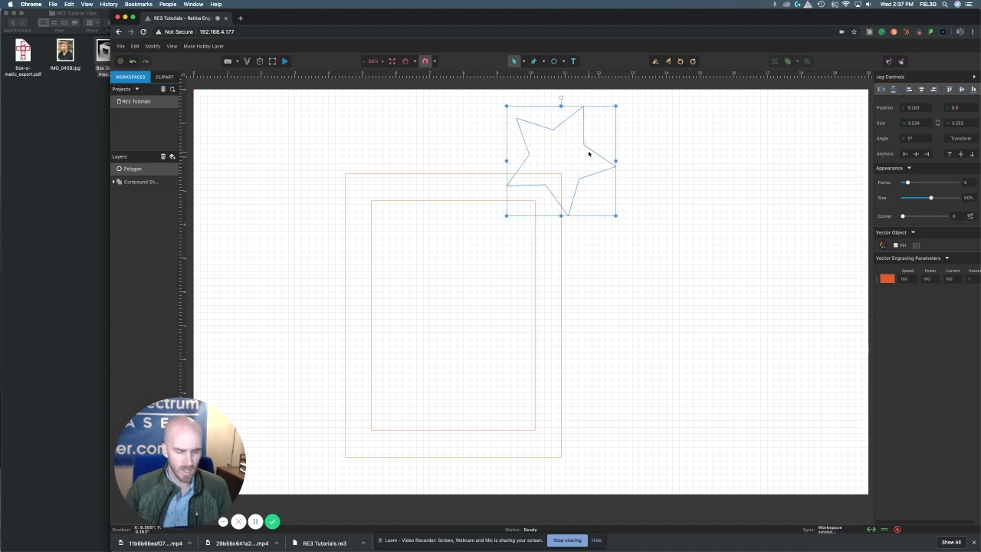
key(super+c)
key(super+v)
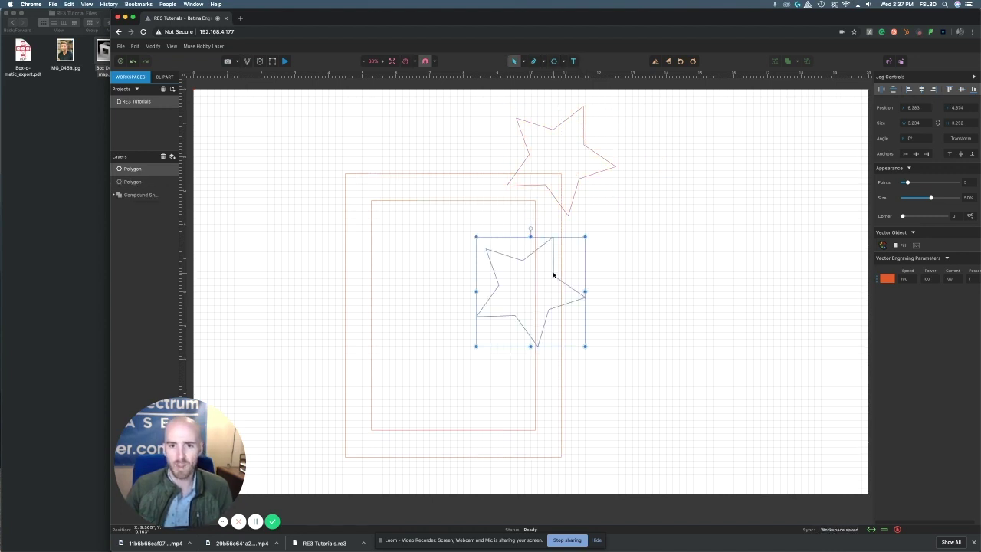
drag(557, 276, 614, 195)
Union both stars with the frame into a single star-topped Compound Shape.
click(319, 108)
click(434, 129)
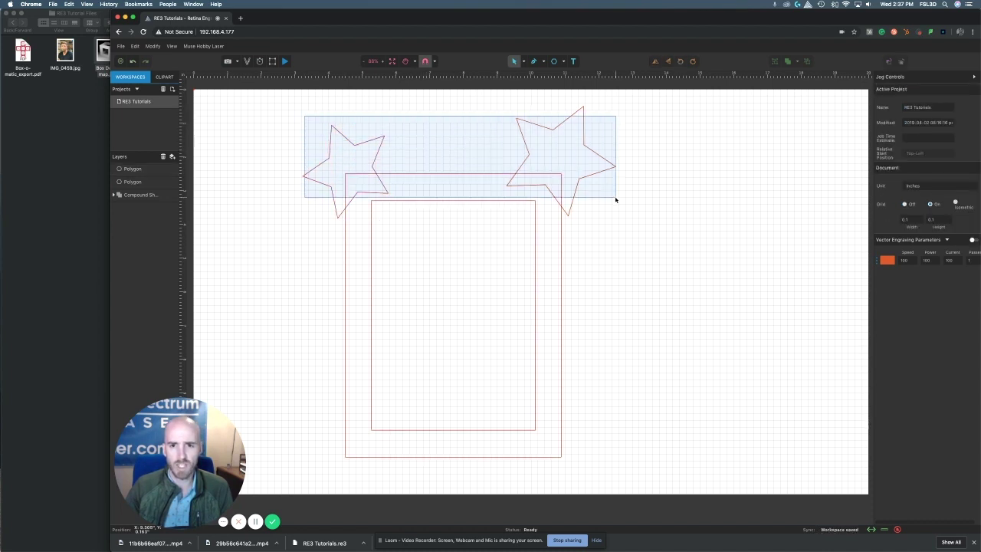
drag(615, 199, 615, 199)
click(797, 61)
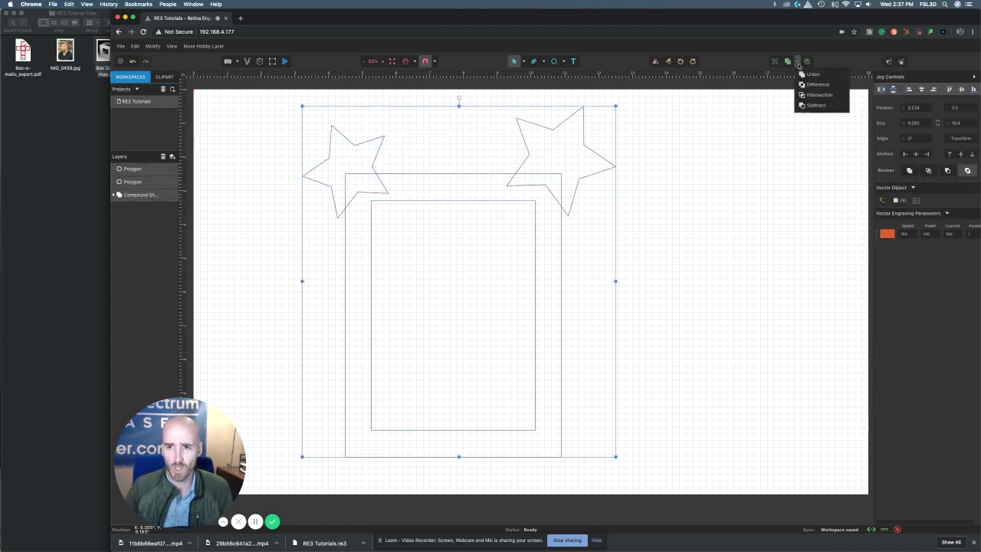
click(815, 77)
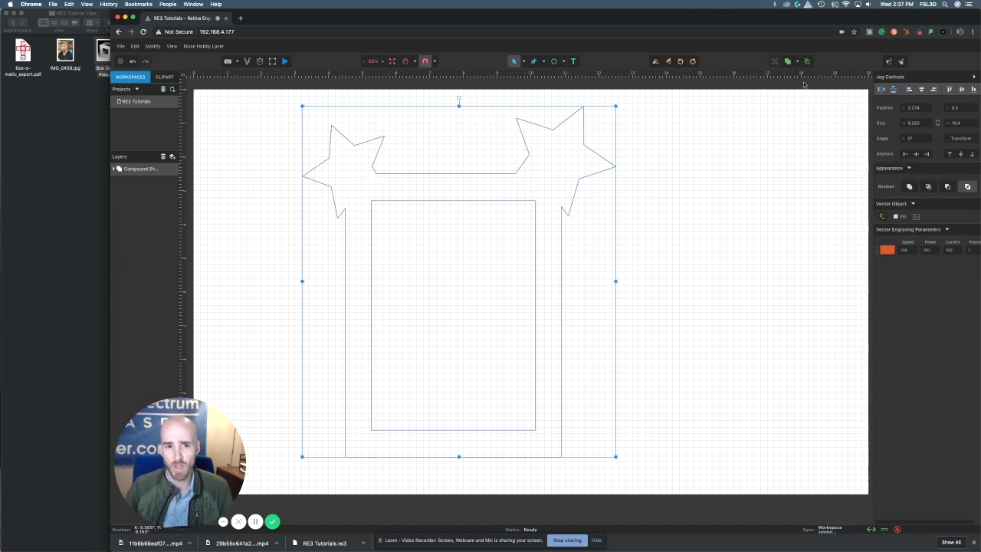
click(700, 175)
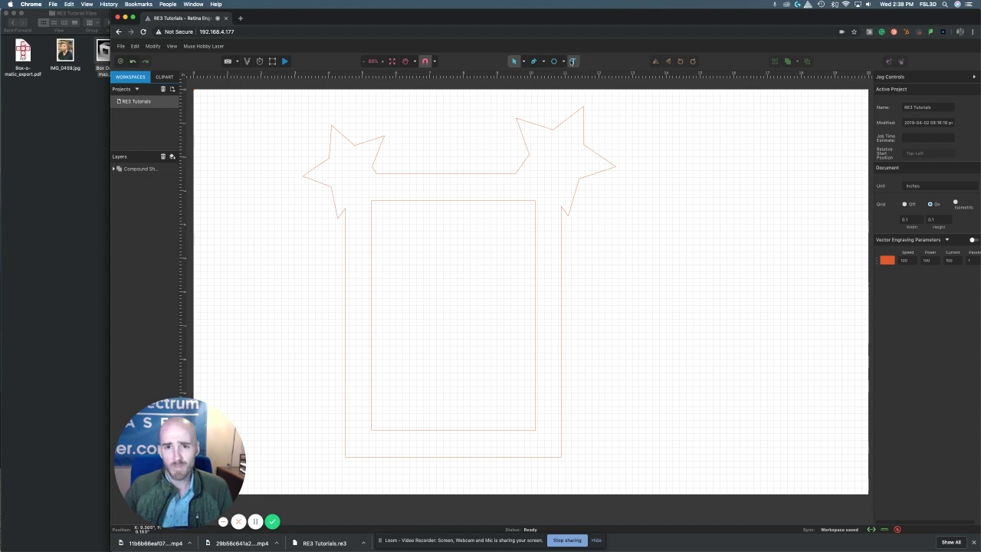
Add an ALLSTAR text box in the frame's bottom border and widen it to 3.366 × 0.8.
click(573, 61)
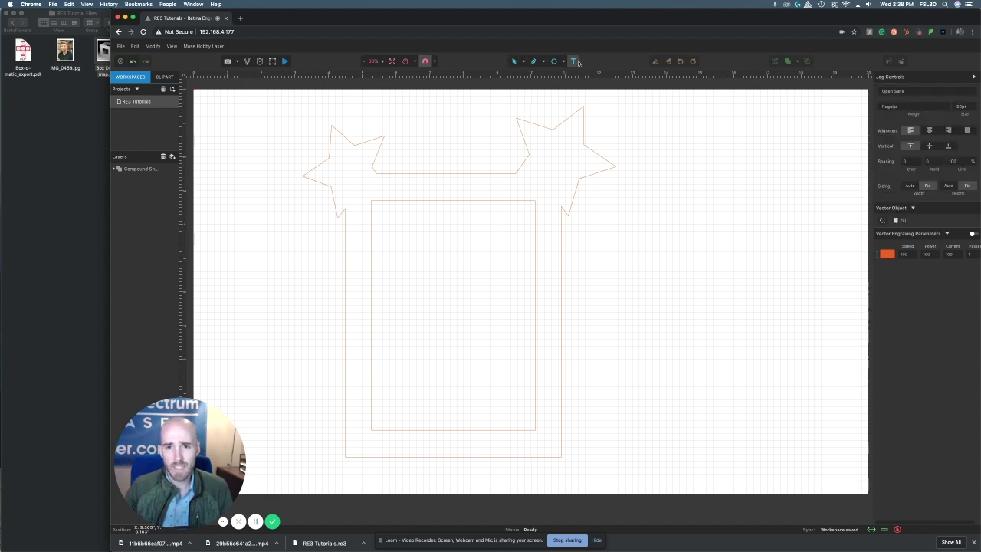
click(366, 436)
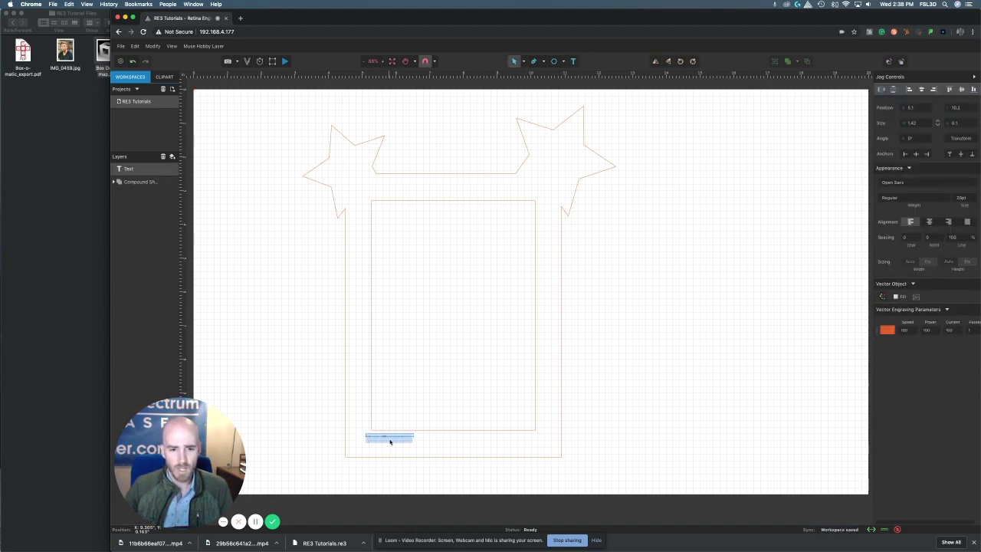
key(BackSpace)
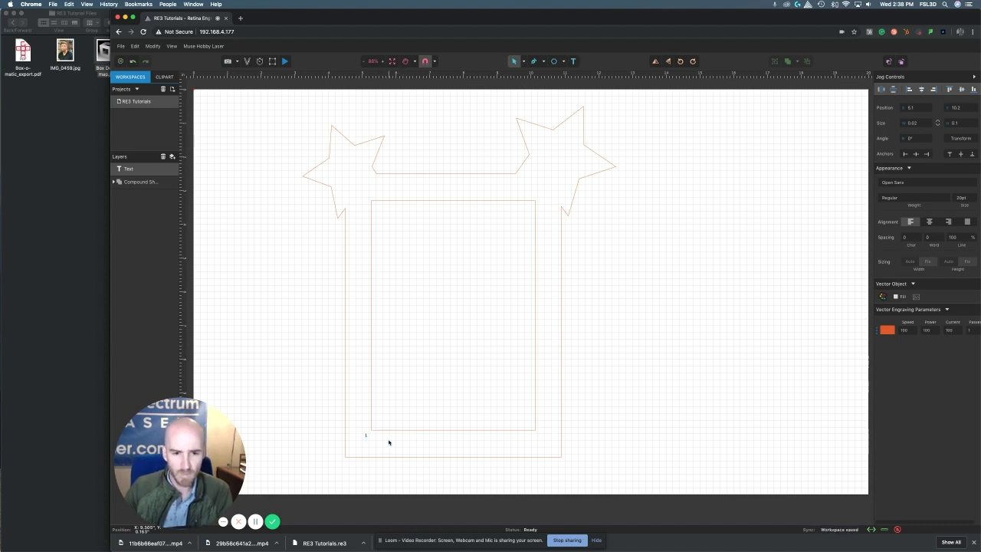
text(B)
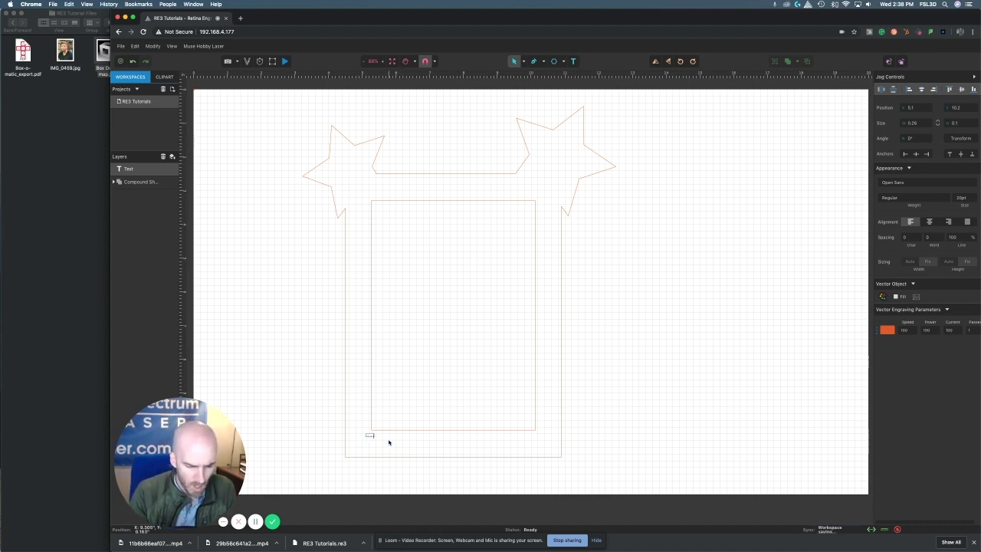
text(x)
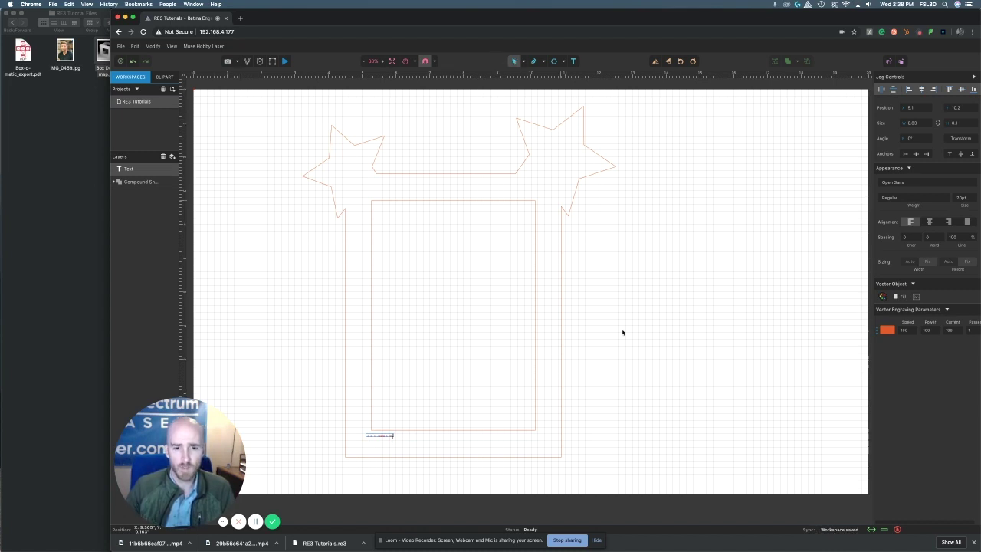
key(Escape)
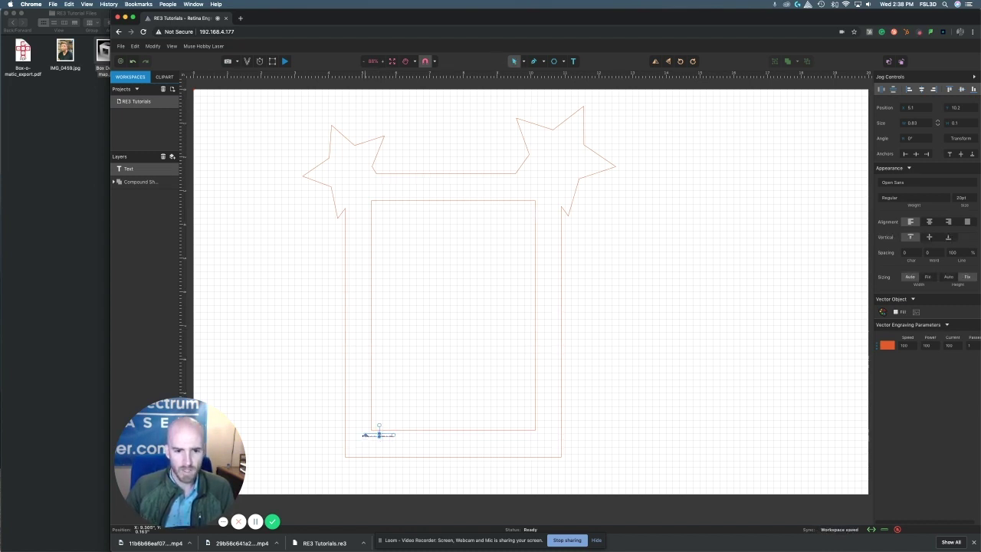
drag(363, 434, 485, 447)
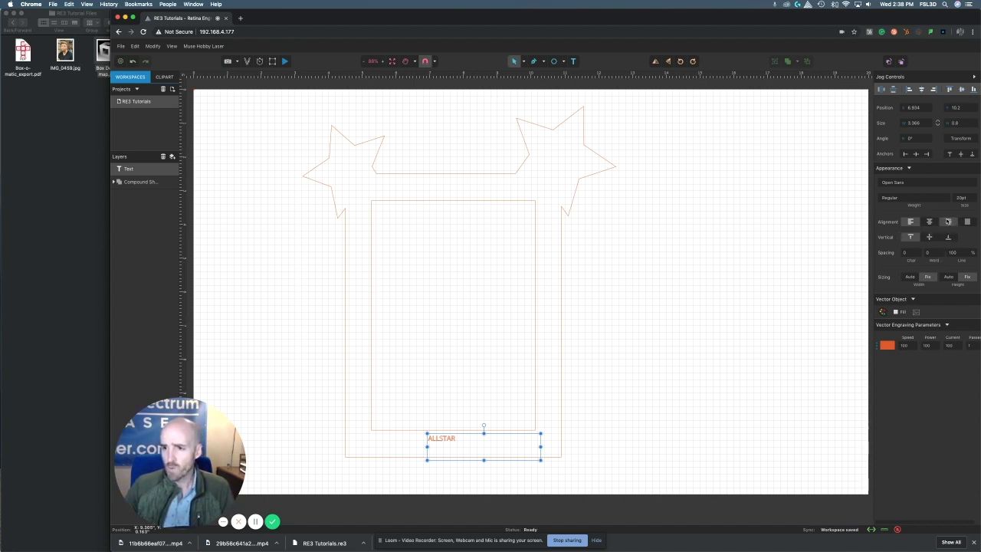
Centre-align ALLSTAR in Abril Fatface at 80pt and centre it along the frame's bottom.
click(929, 222)
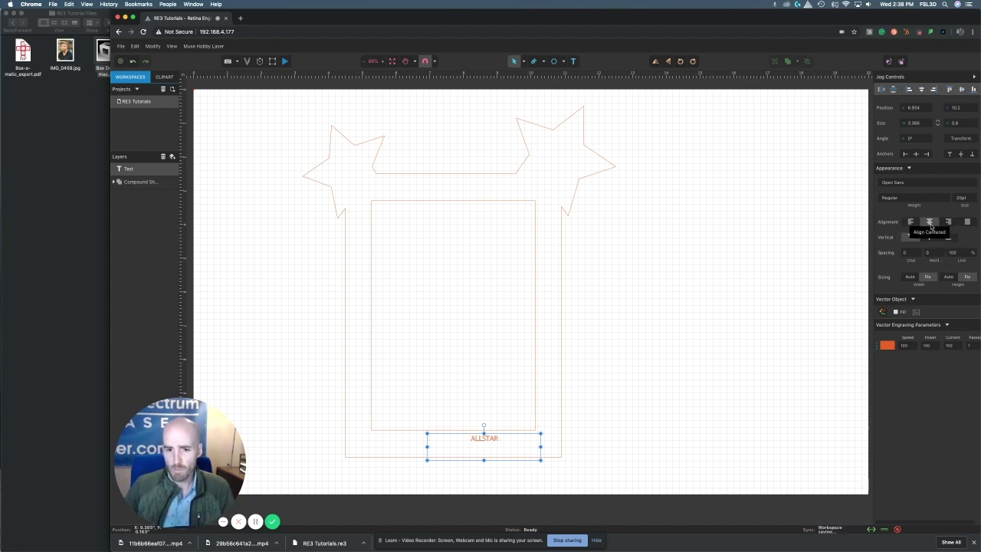
click(909, 184)
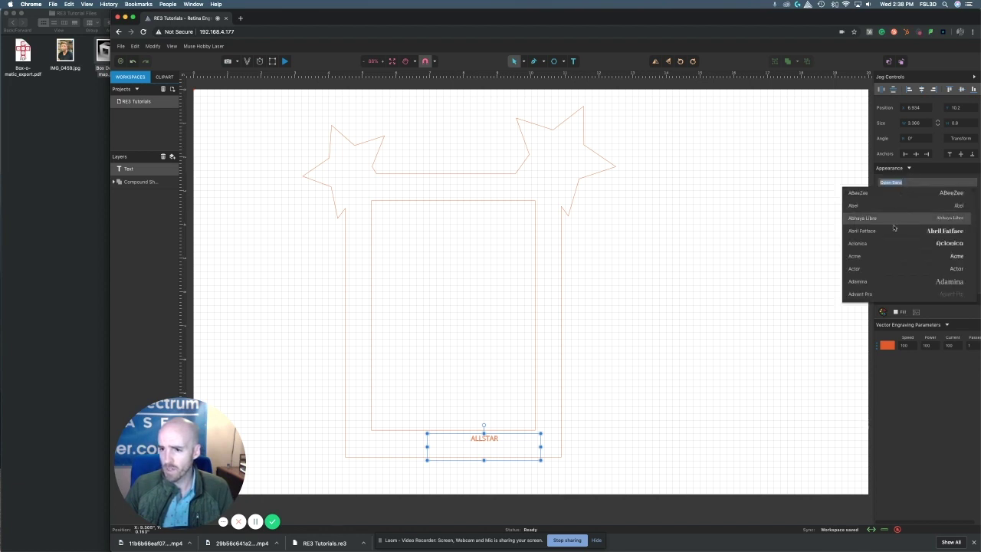
click(893, 230)
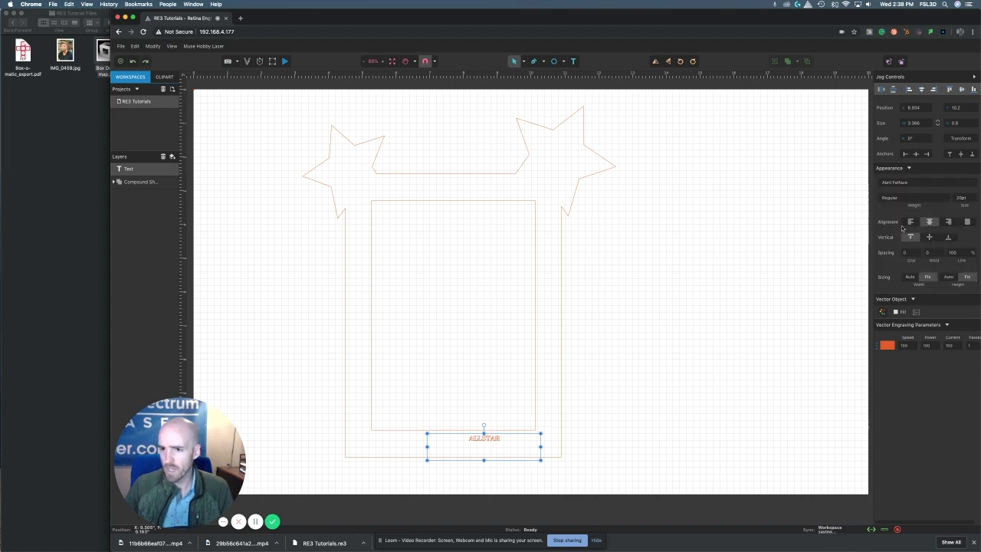
click(964, 197)
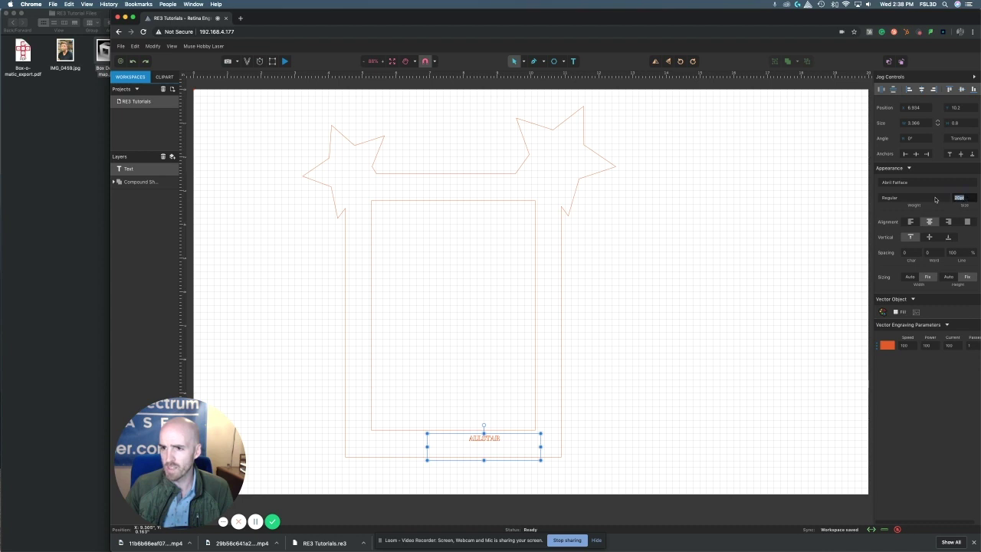
text(80)
key(Return)
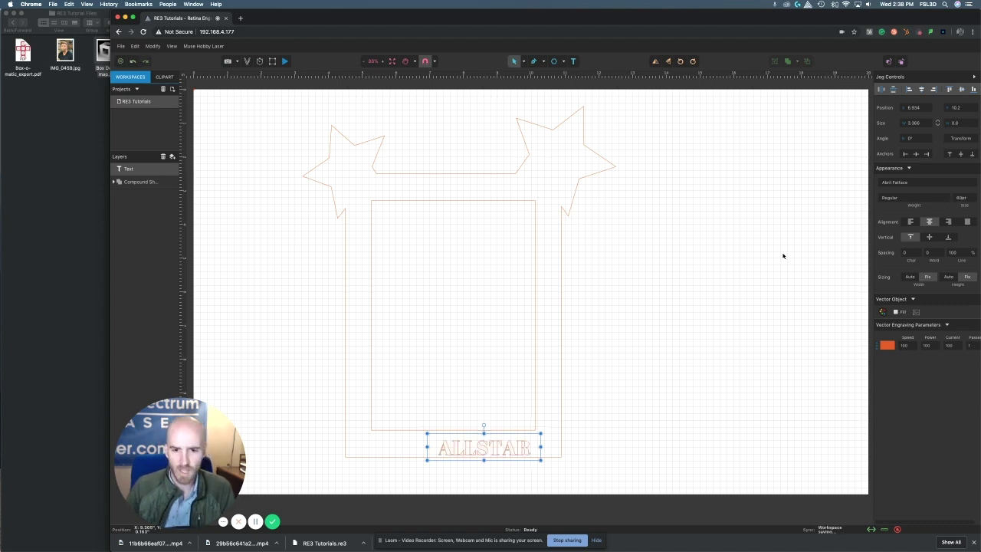
drag(522, 447, 492, 442)
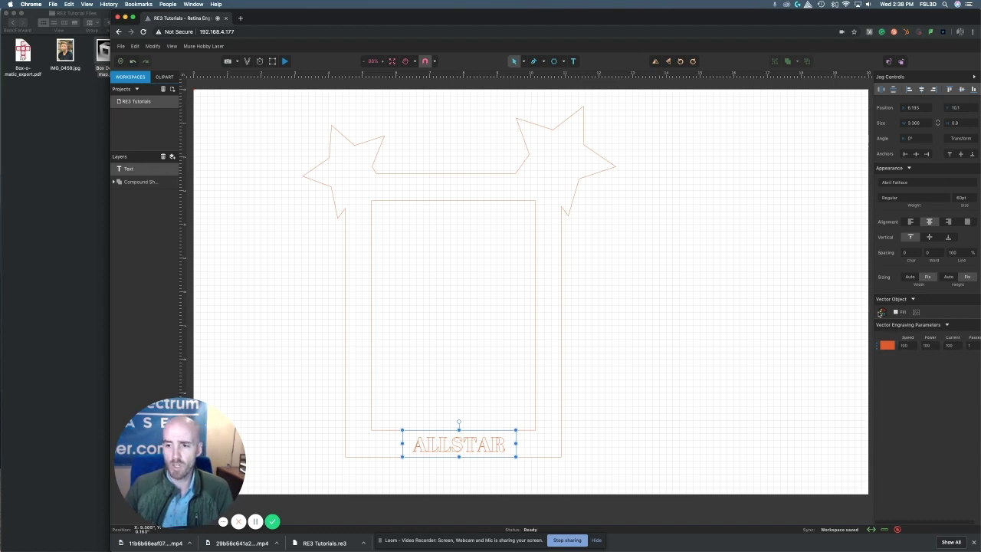
Assign yellow to the ALLSTAR text and rasterize it into a new raster layer.
click(882, 312)
click(827, 330)
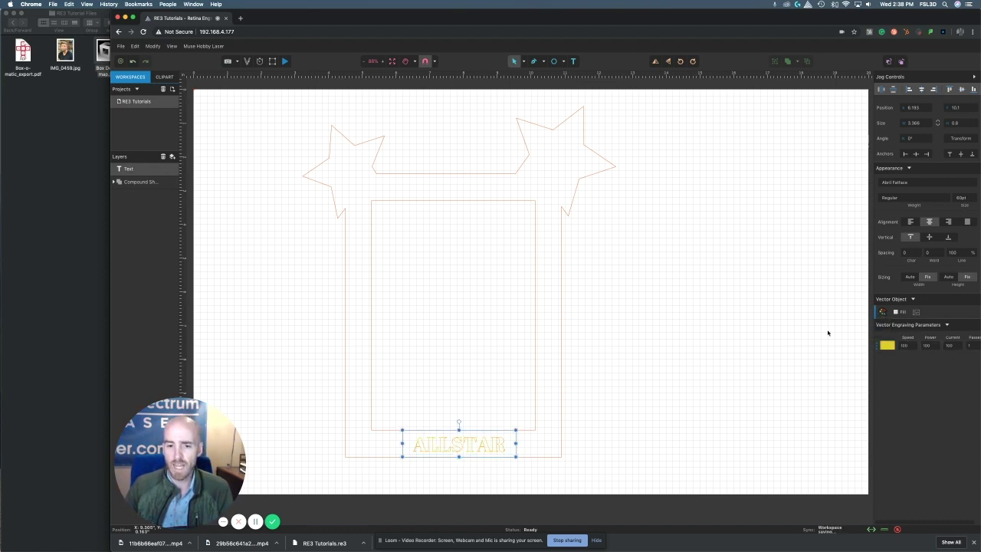
click(800, 347)
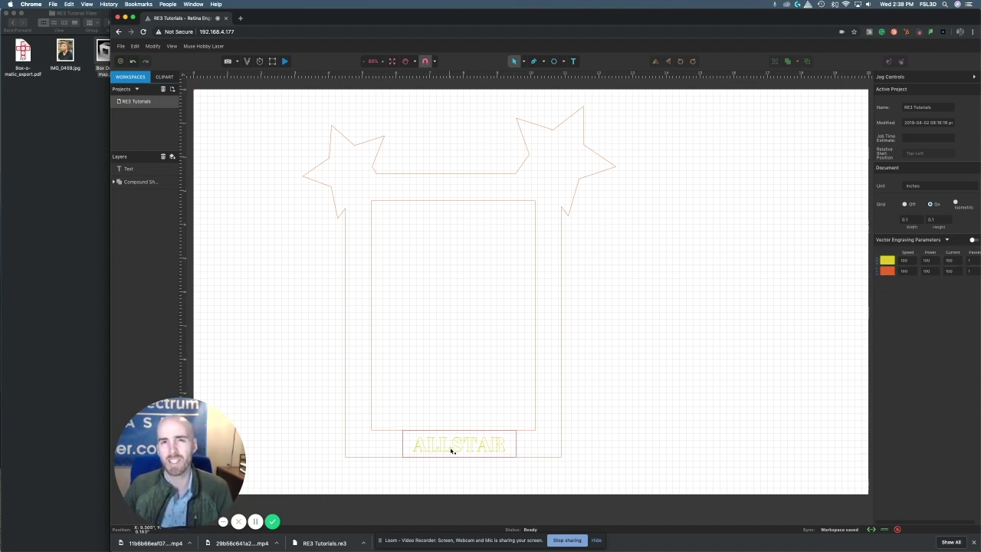
click(482, 447)
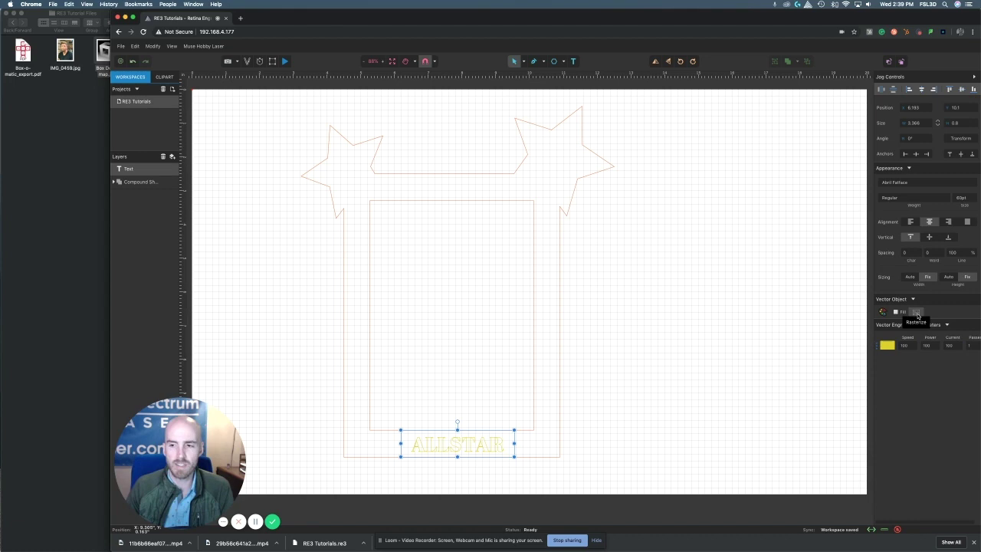
click(917, 314)
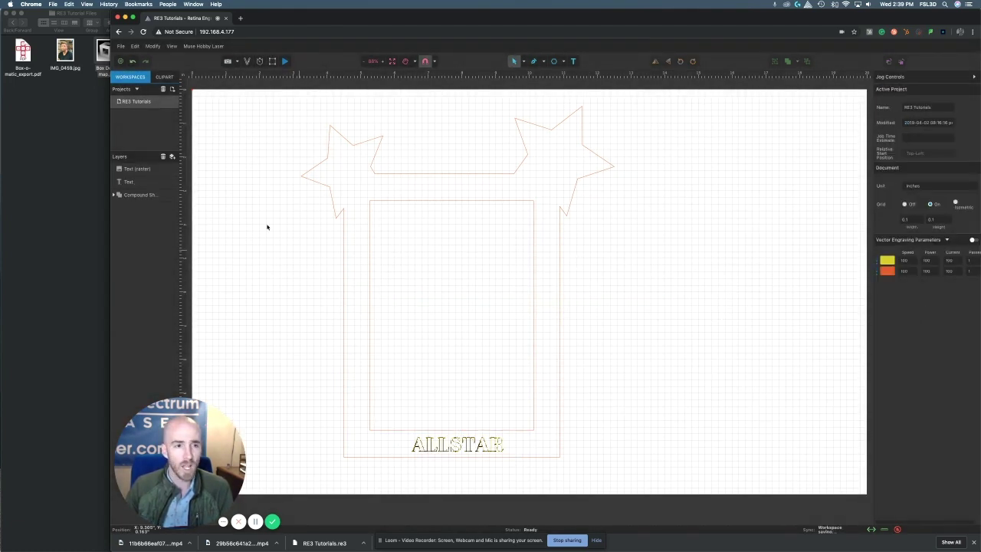
Delete the original vector Text layer, then undo the deletion to restore it.
click(134, 170)
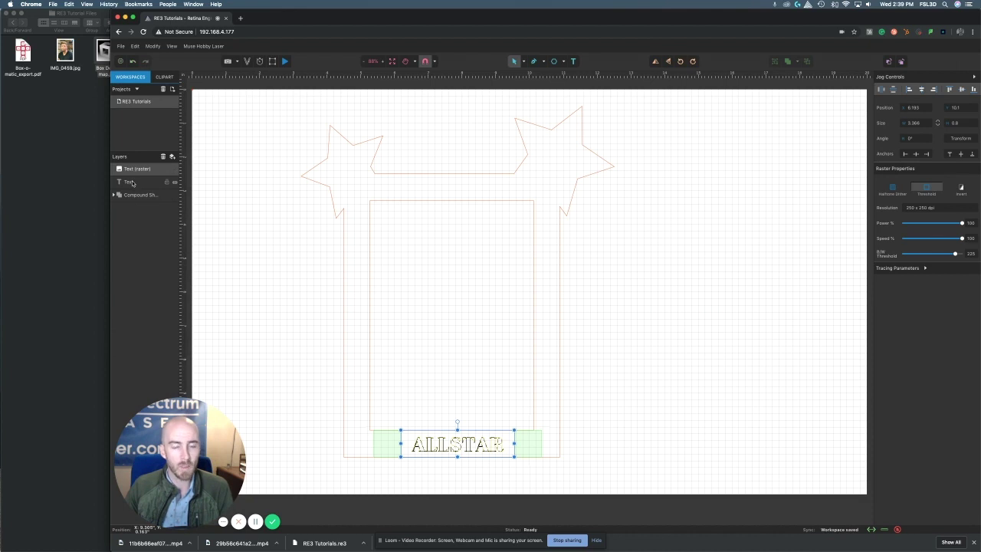
click(131, 183)
key(Delete)
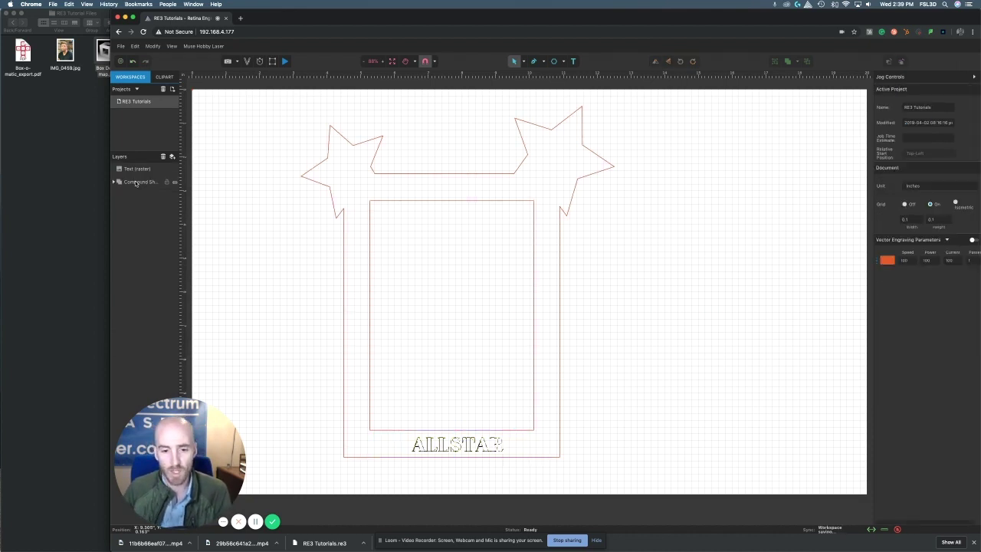
click(136, 170)
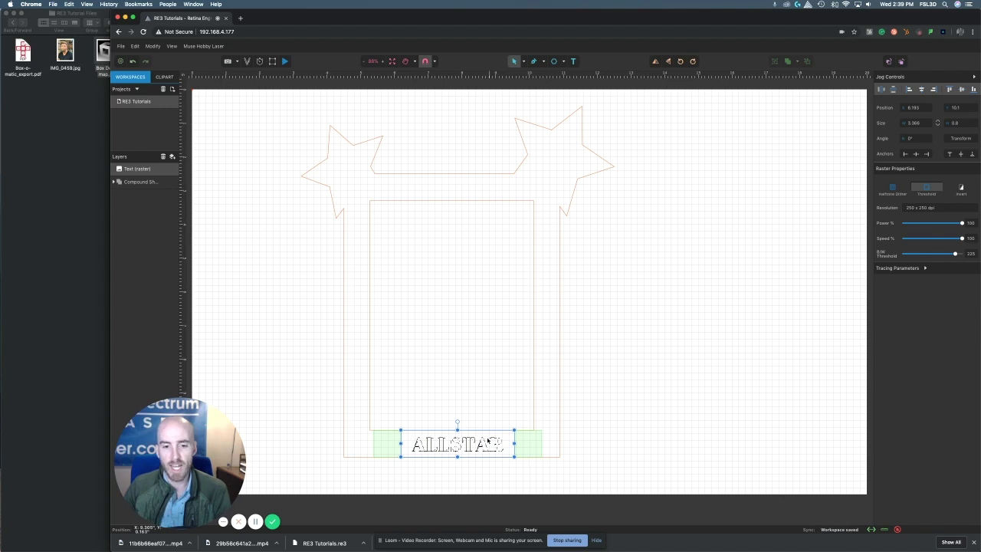
key(cmd+z)
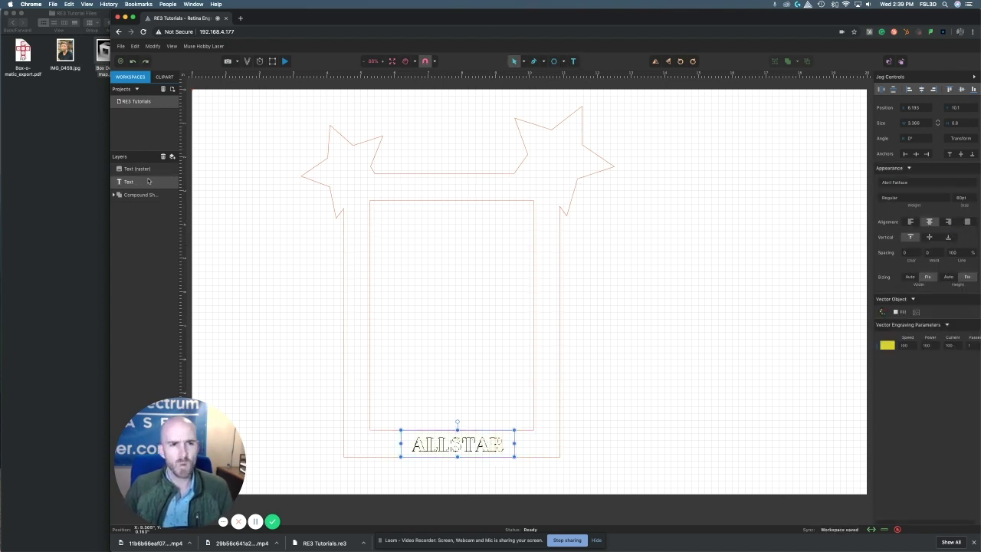
Delete the raster copy, clear the Text layer's yellow colour and enable Fill for solid black letters.
click(141, 172)
key(Delete)
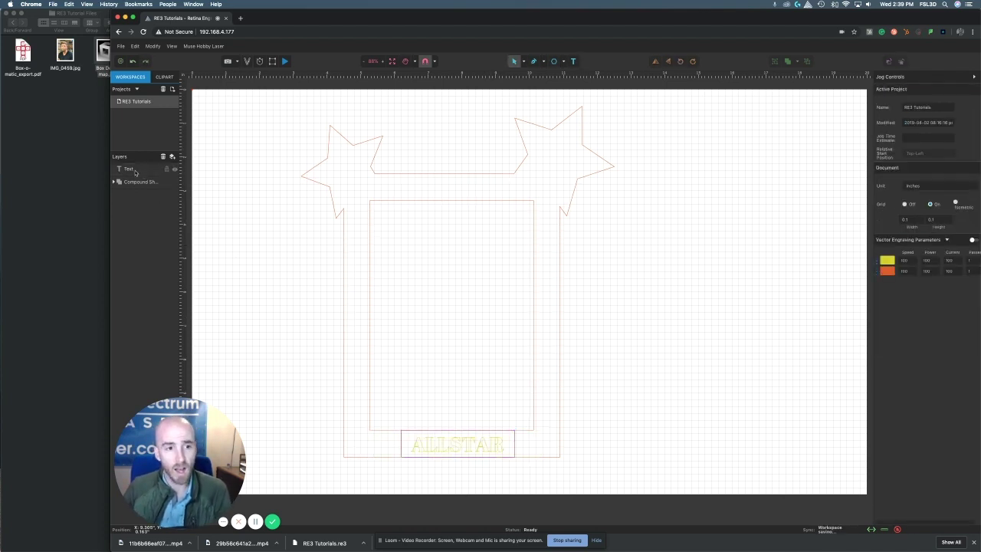
click(138, 170)
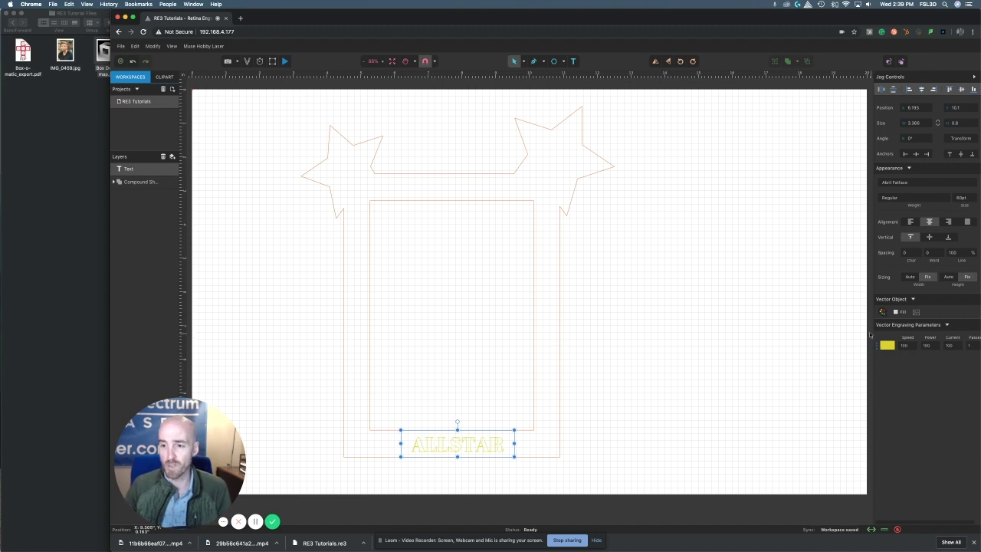
click(883, 312)
click(790, 327)
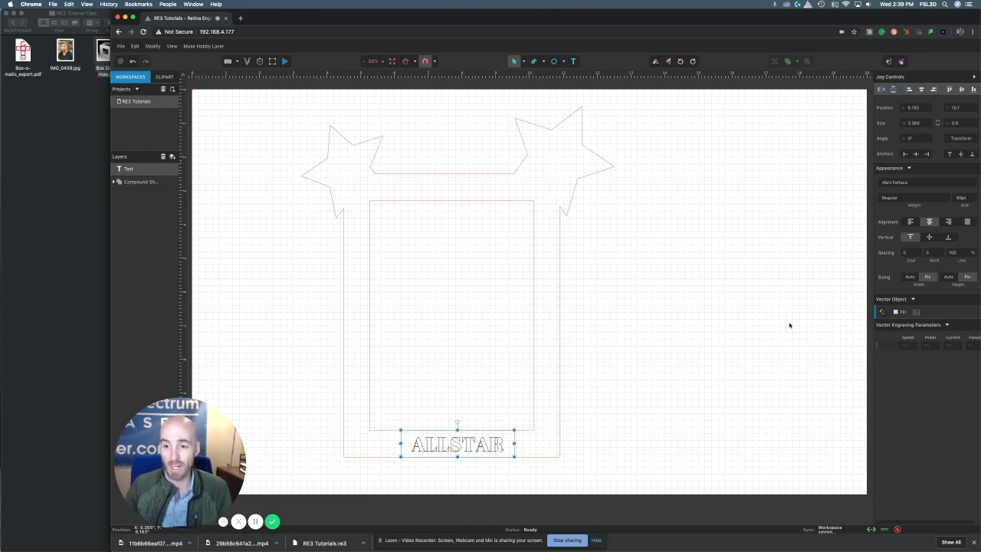
click(898, 312)
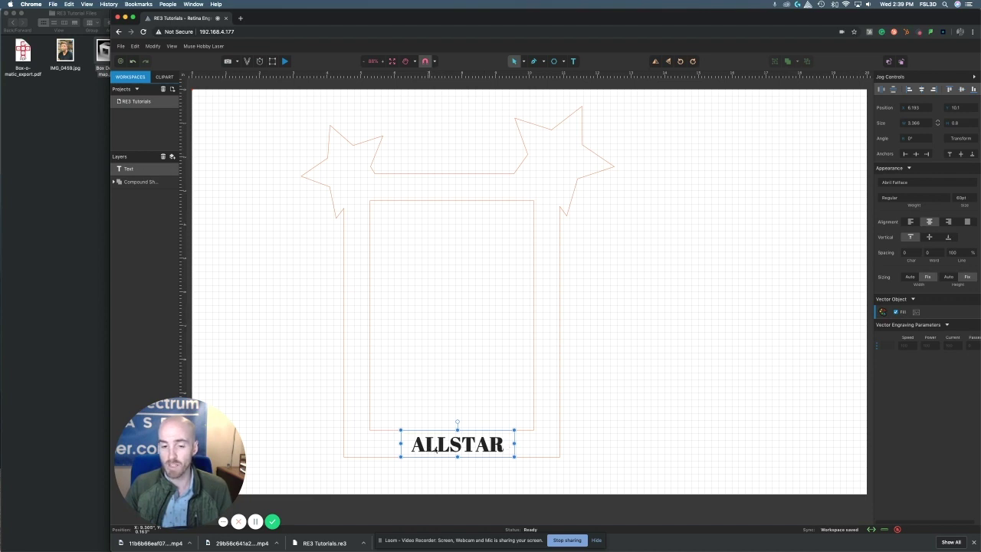
Rasterize the filled ALLSTAR text and delete the original vector Text layer.
click(917, 313)
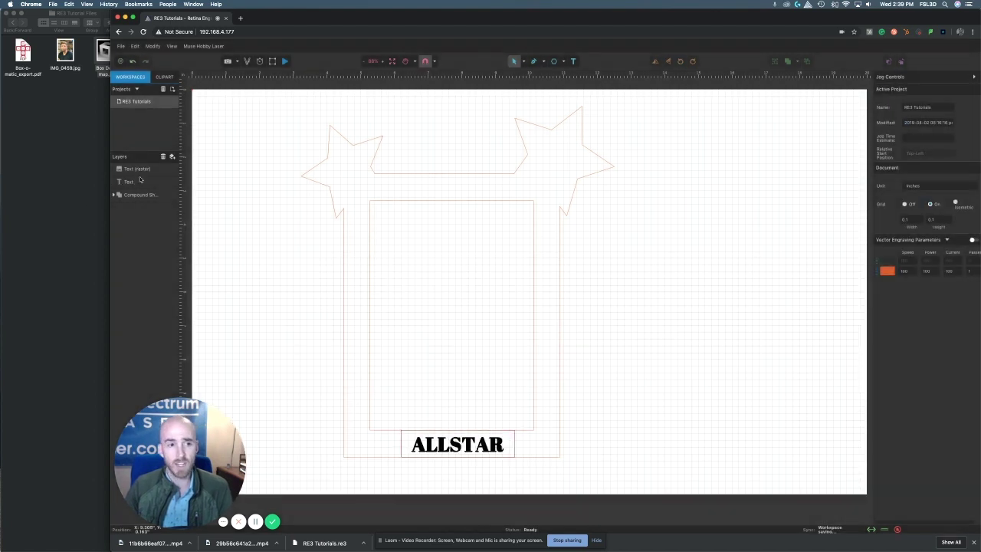
click(141, 172)
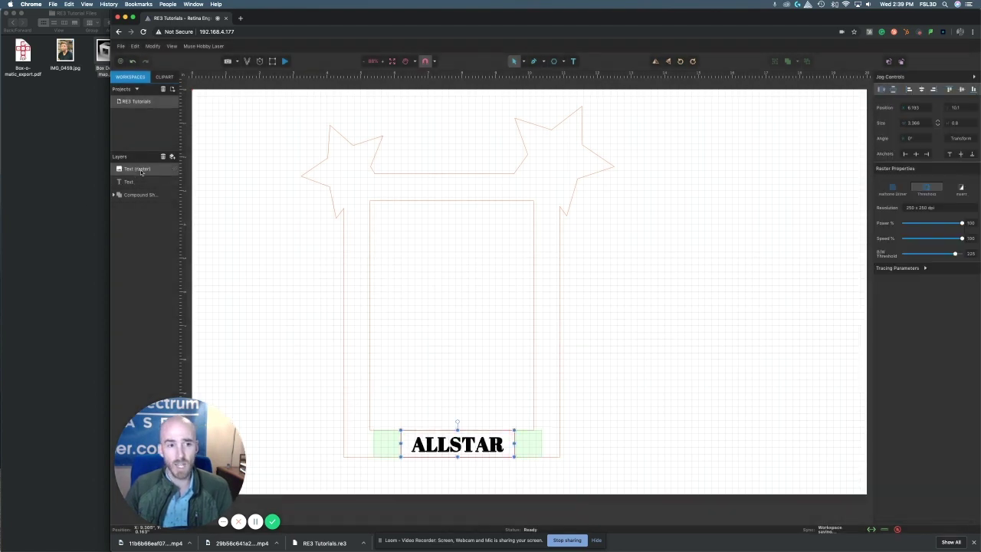
click(136, 183)
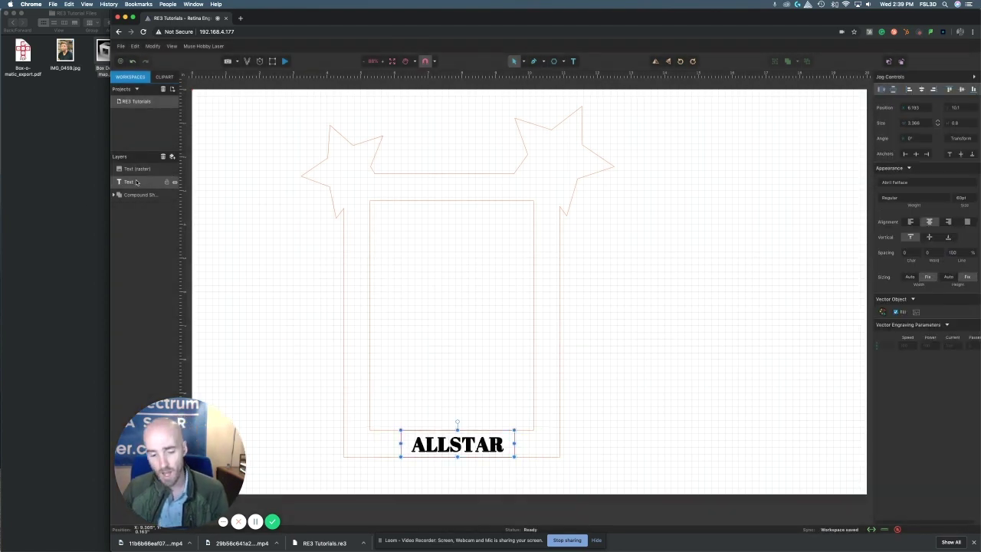
key(Delete)
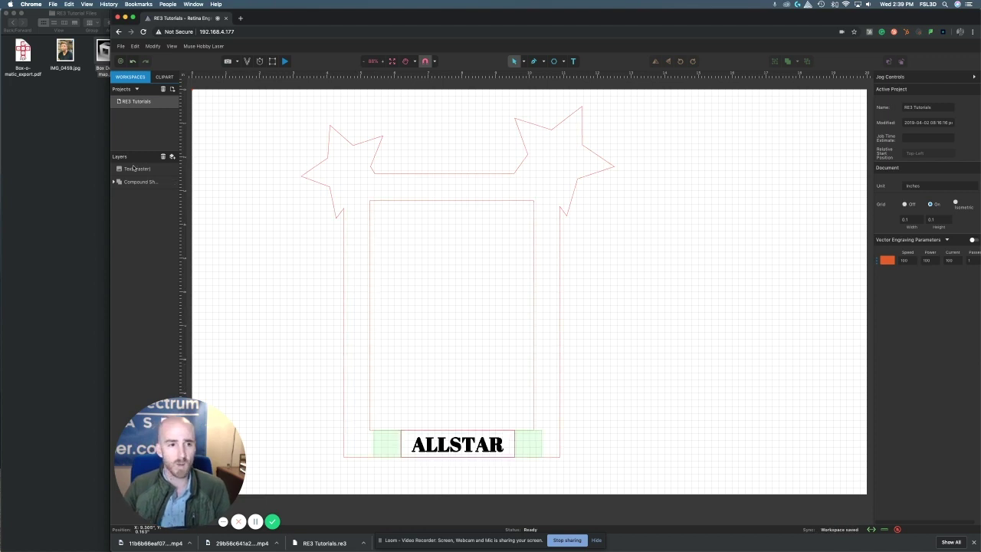
mouse_move(135, 170)
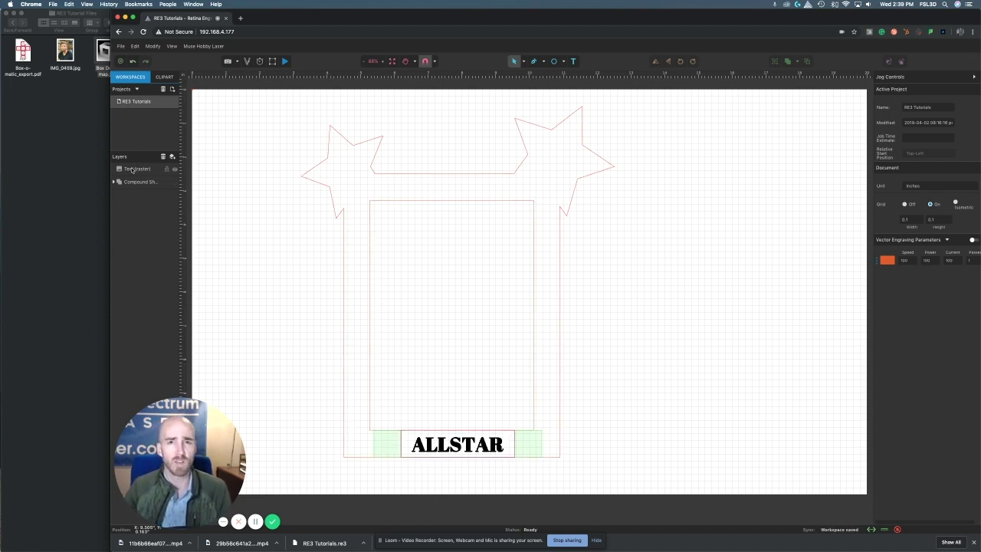
Select and deselect the raster ALLSTAR text on the canvas to check it.
click(309, 285)
click(469, 446)
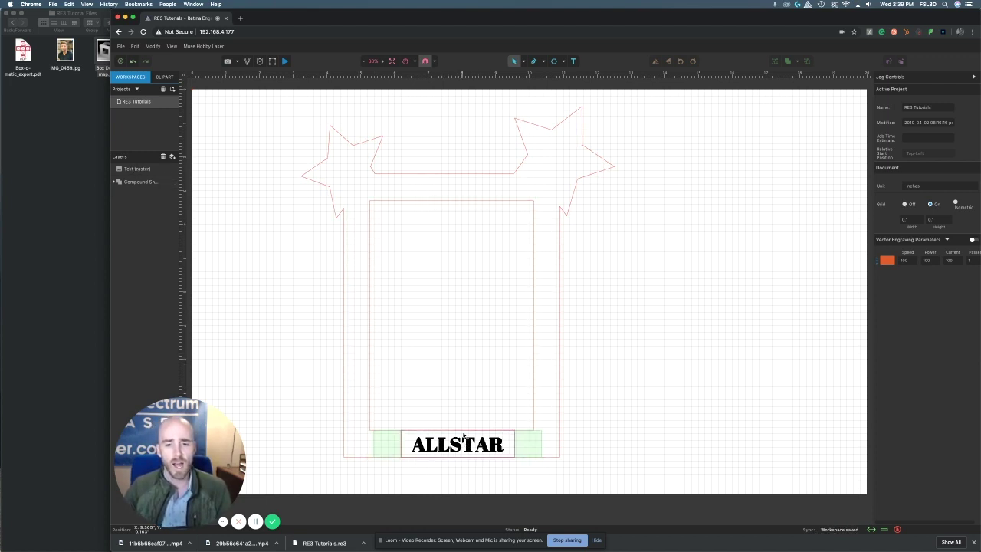
click(429, 406)
click(486, 458)
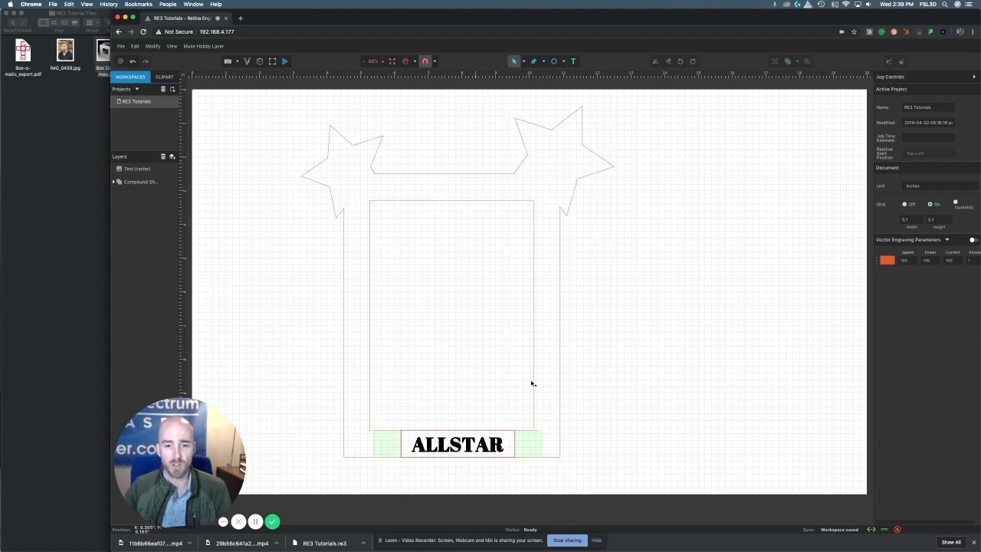
click(216, 105)
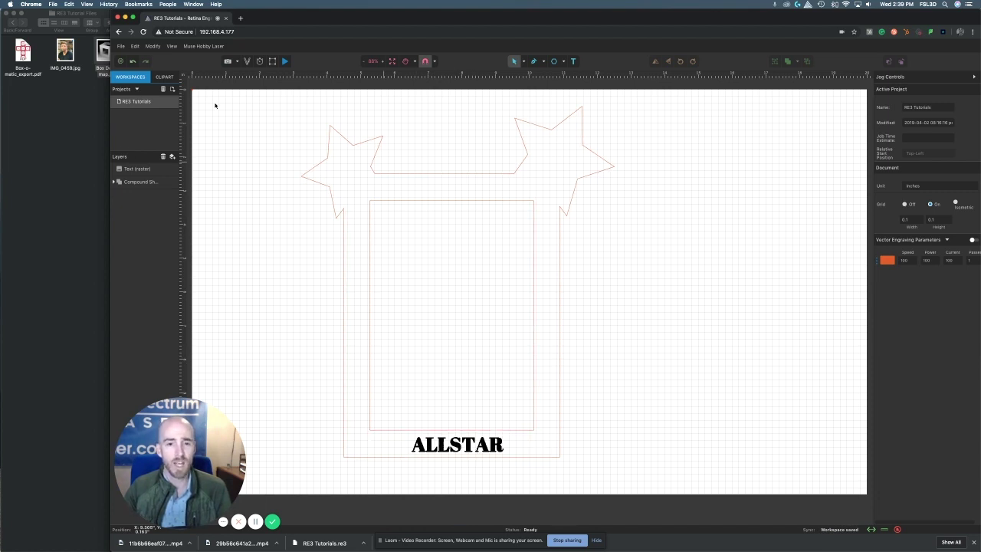
Open the Clipart library and expand the Danger and Emojis categories.
click(165, 78)
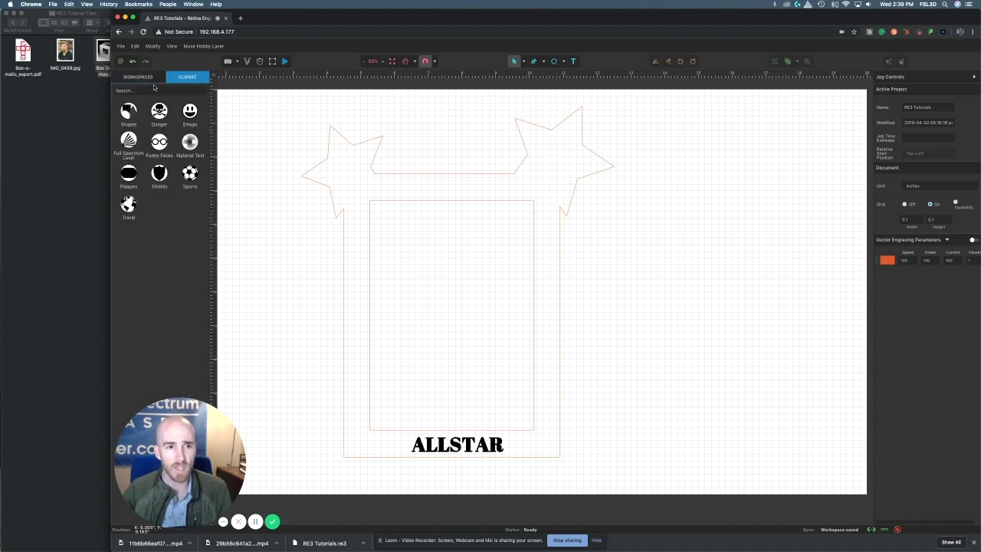
click(159, 112)
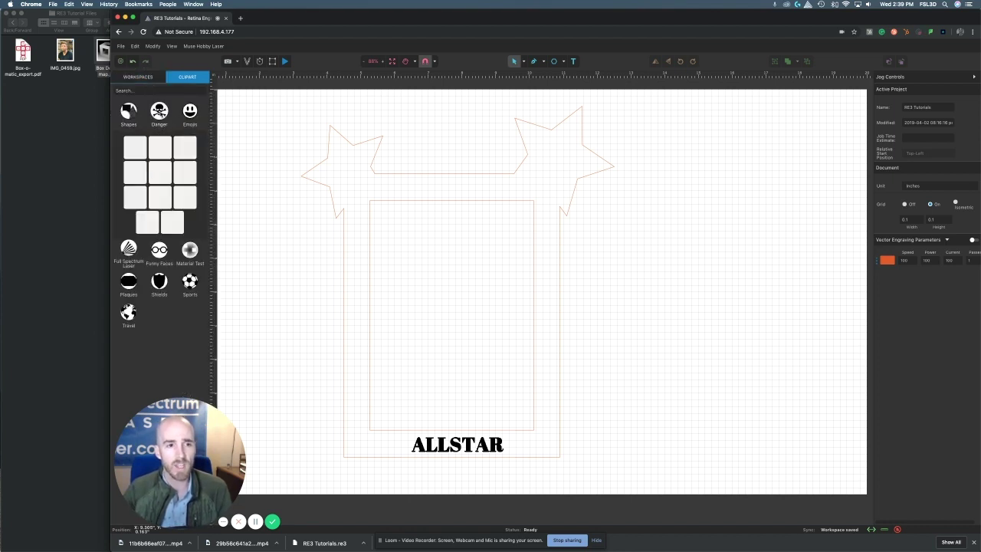
click(189, 112)
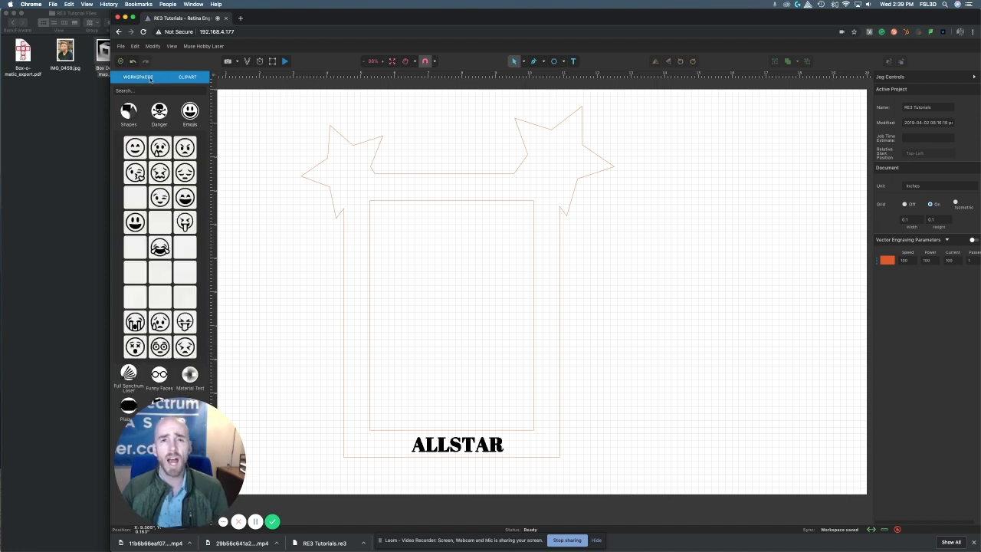